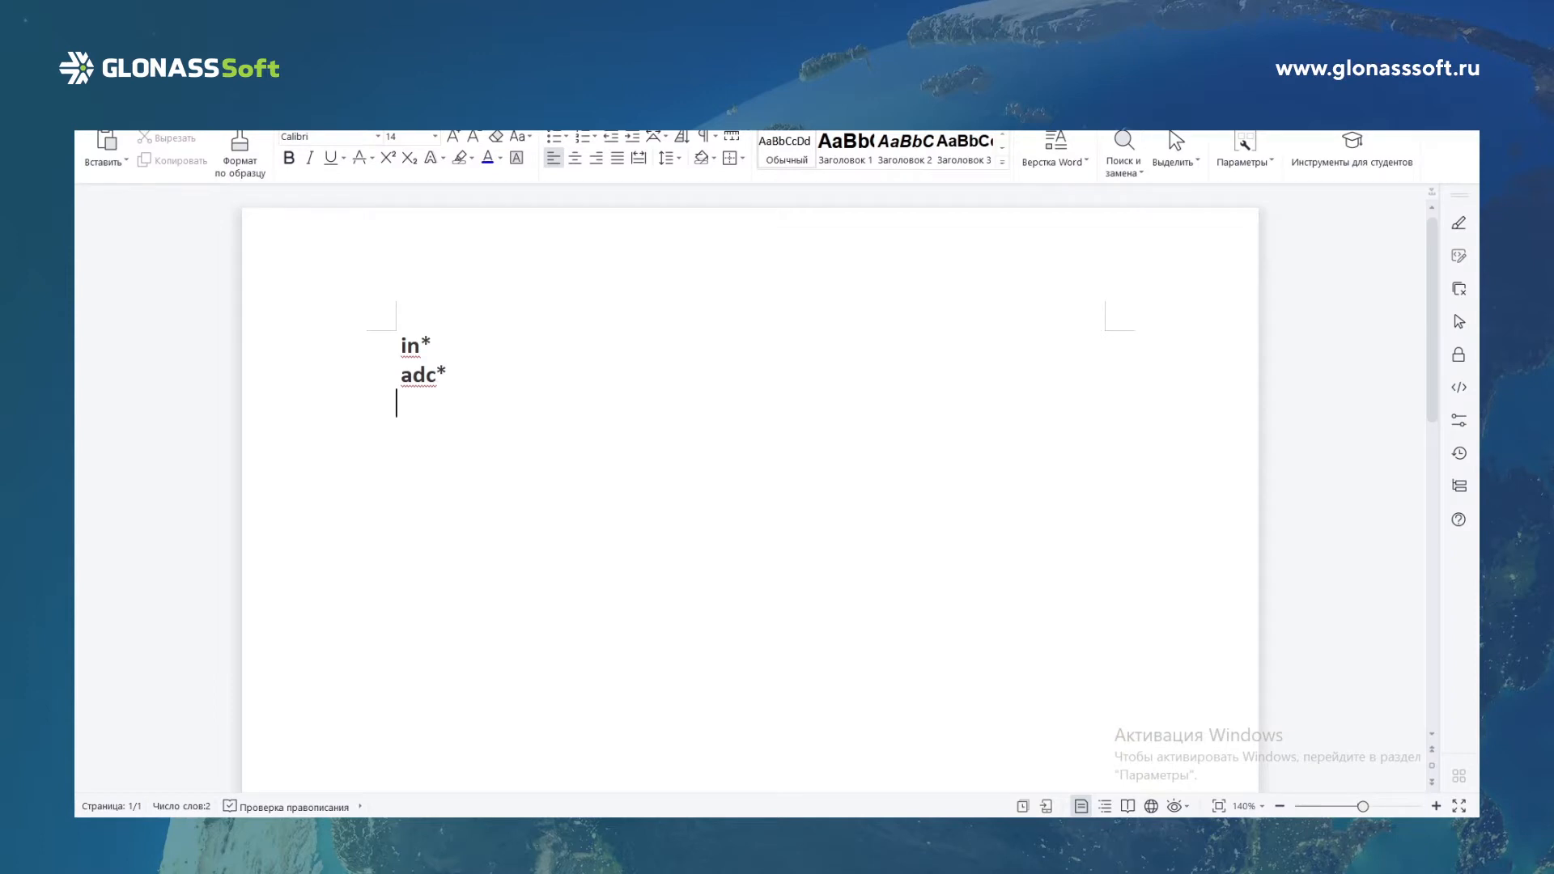
Point out the adc* parameter in the notes document and switch to the GLONASSSoft unit settings window.
drag(398, 348, 462, 383)
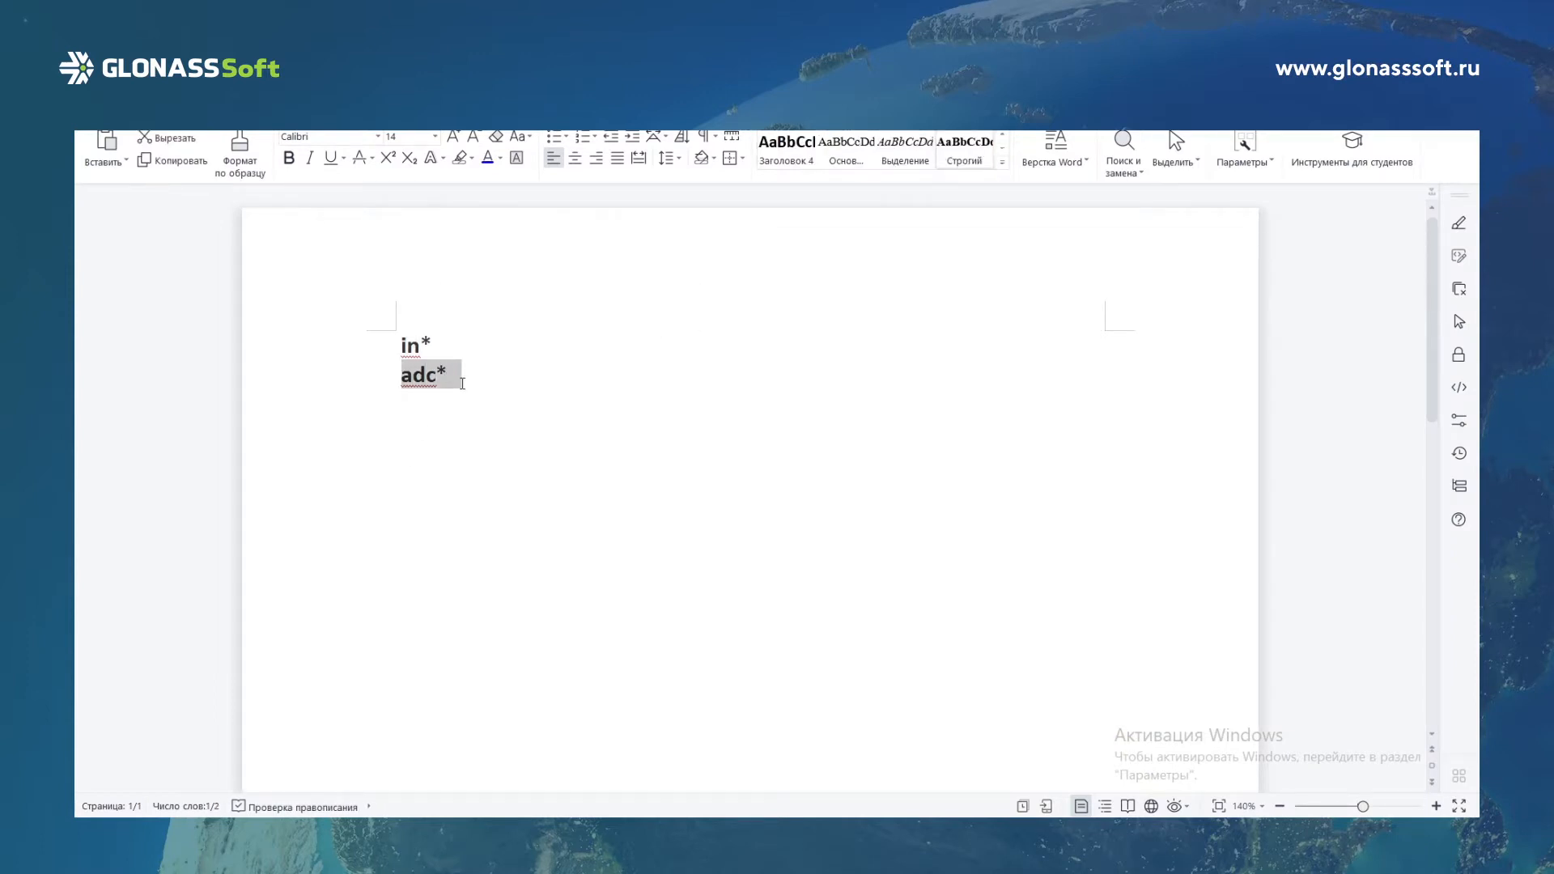
click(447, 384)
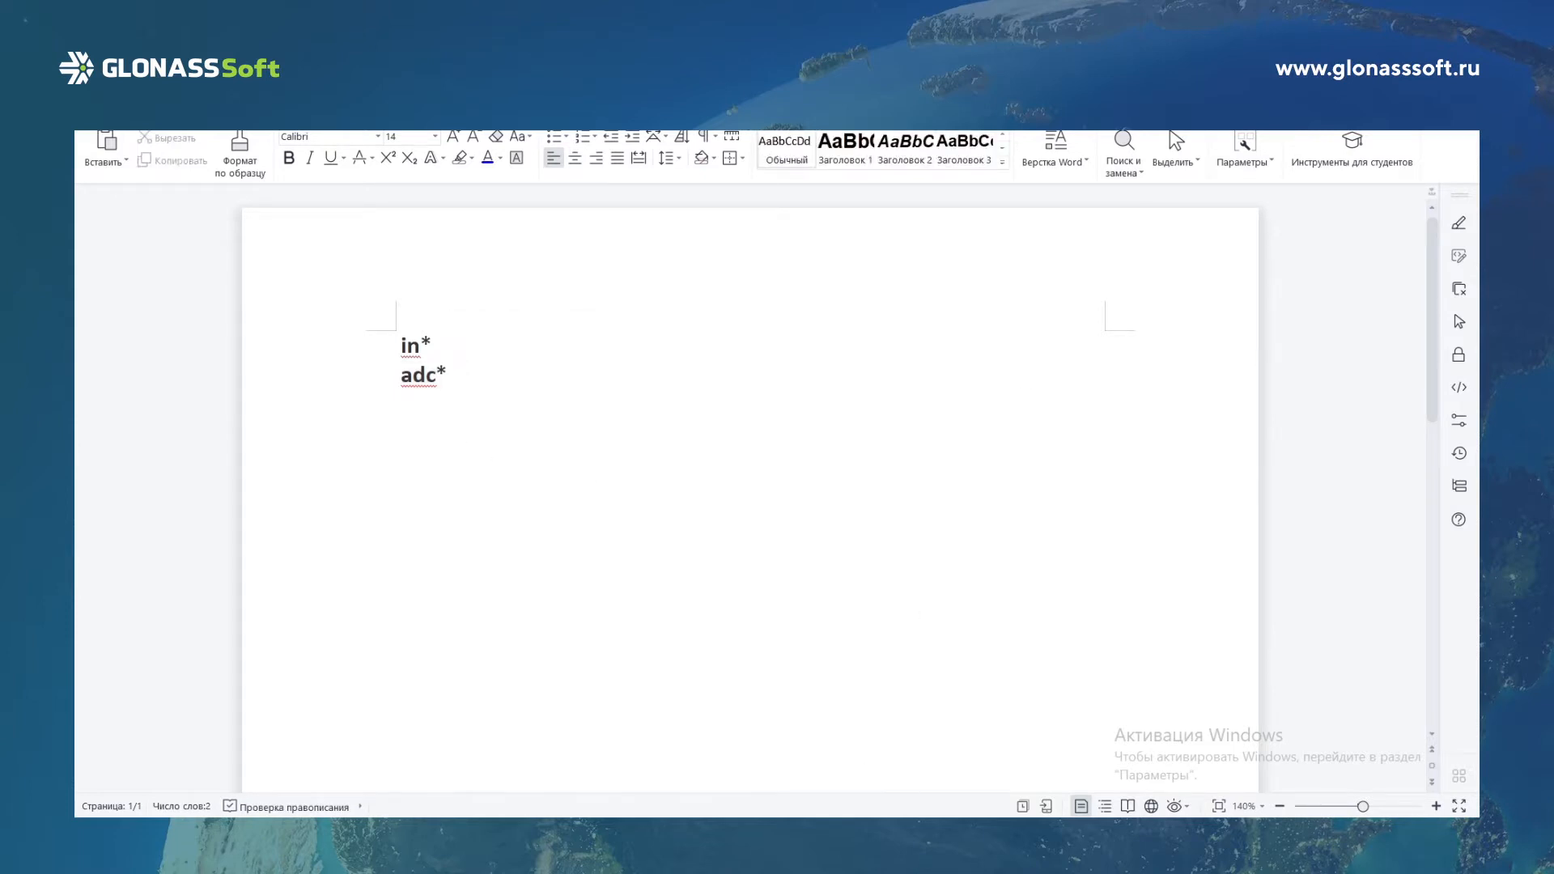
mouse_move(909, 832)
click(909, 757)
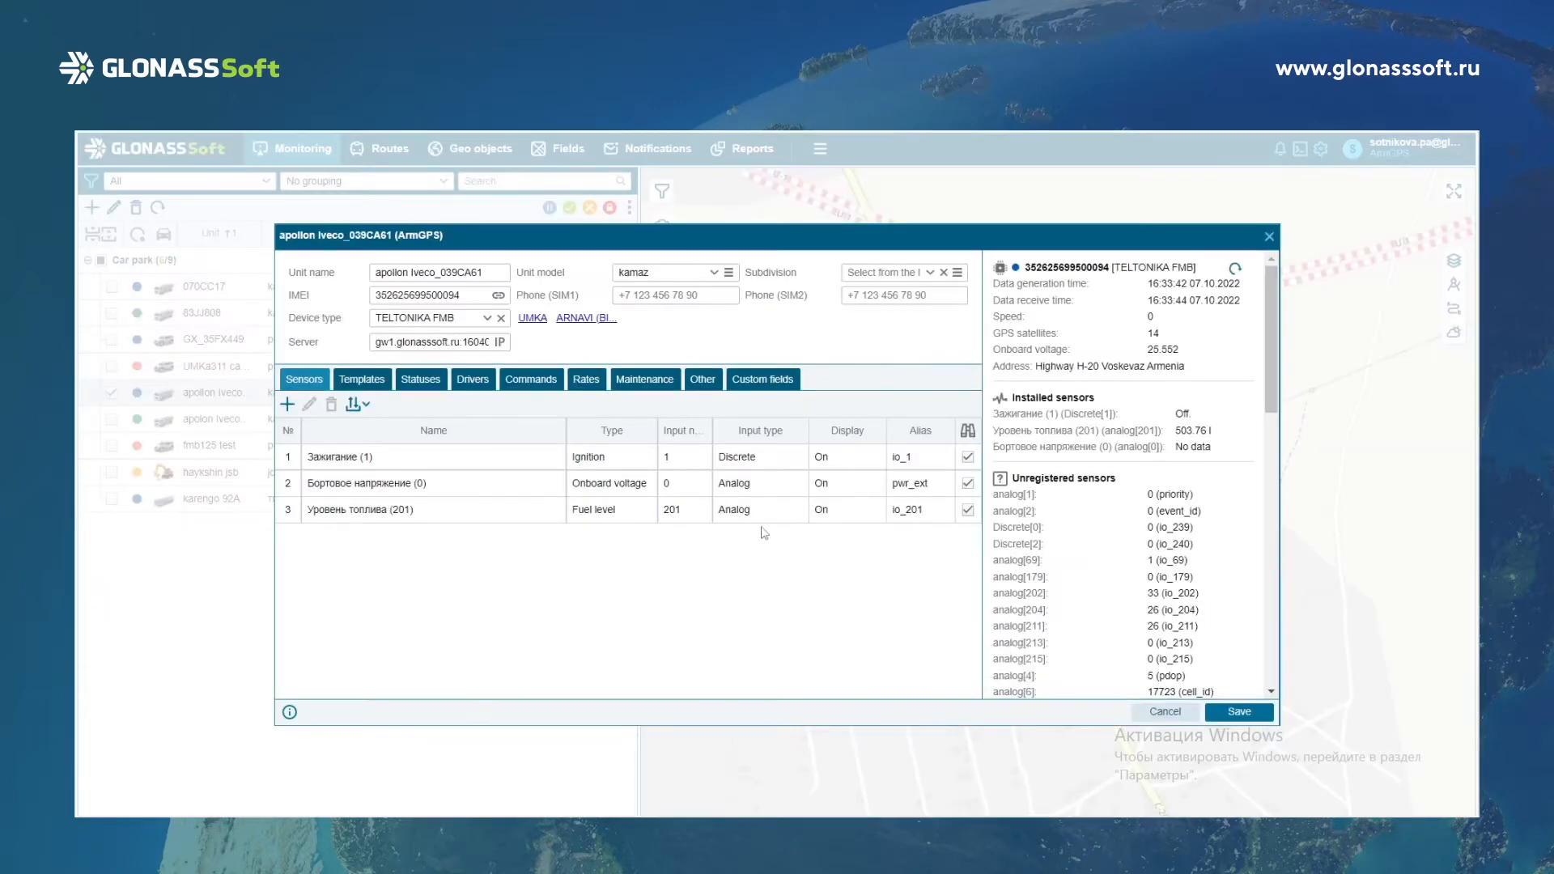
click(288, 405)
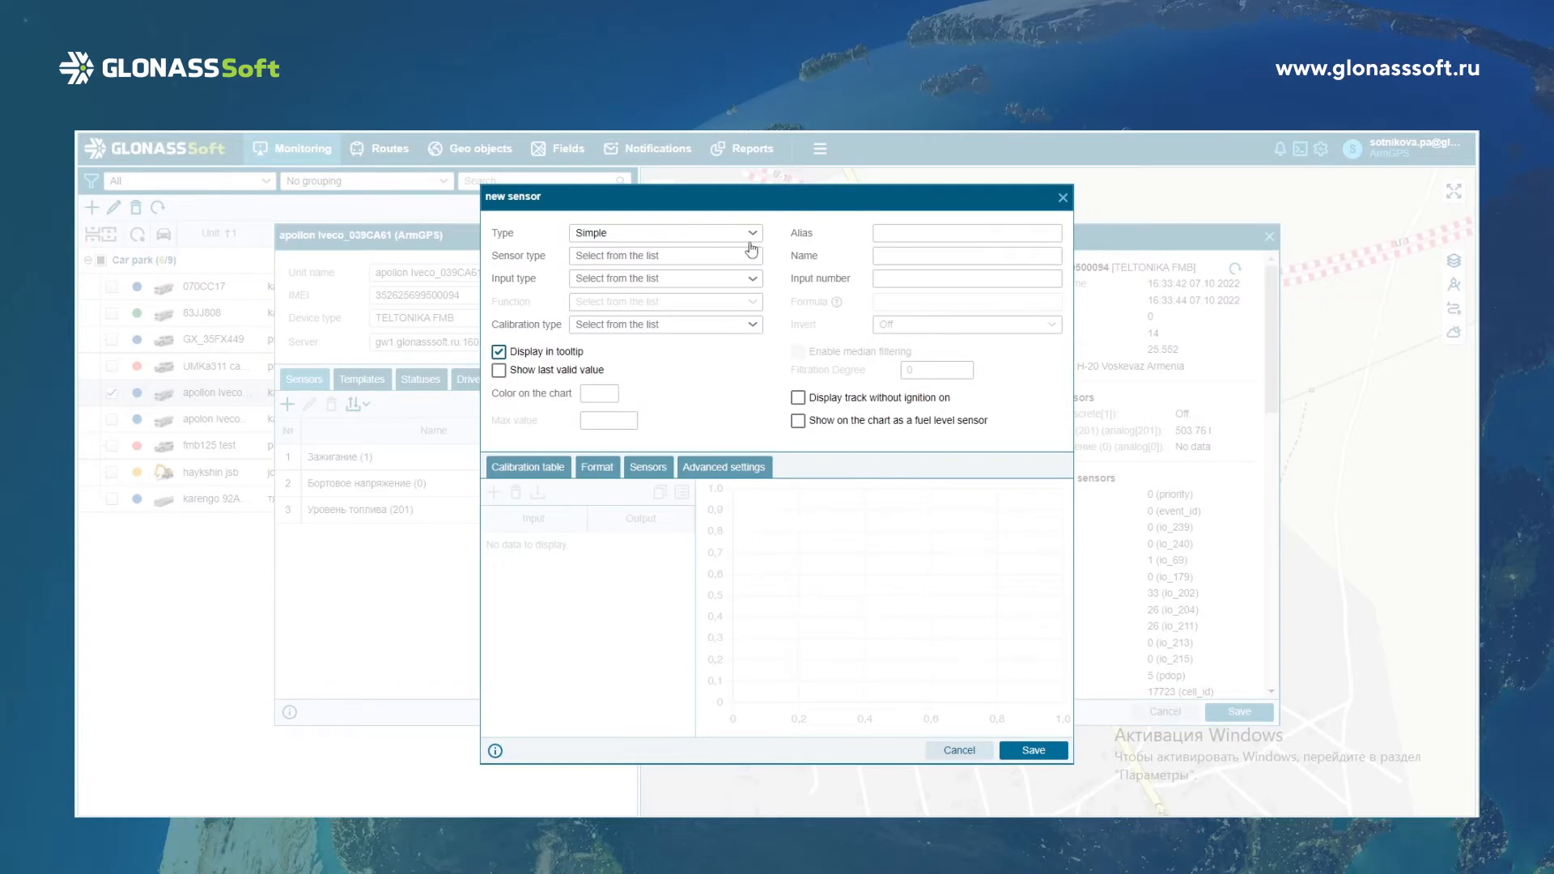
click(753, 257)
scroll(678, 394, down, 2)
scroll(679, 394, down, 6)
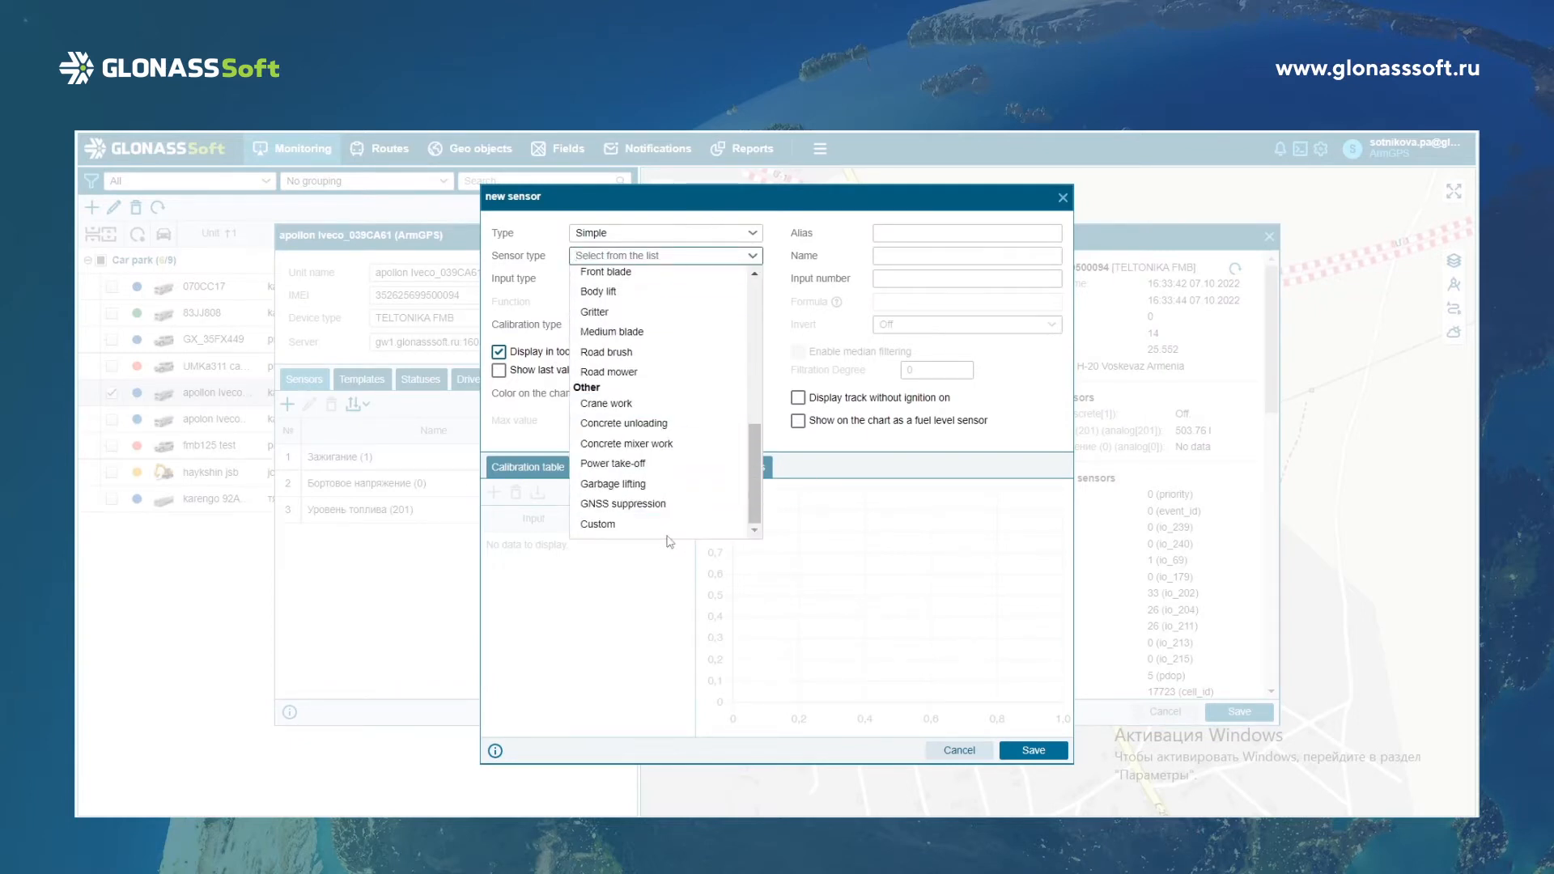
click(619, 524)
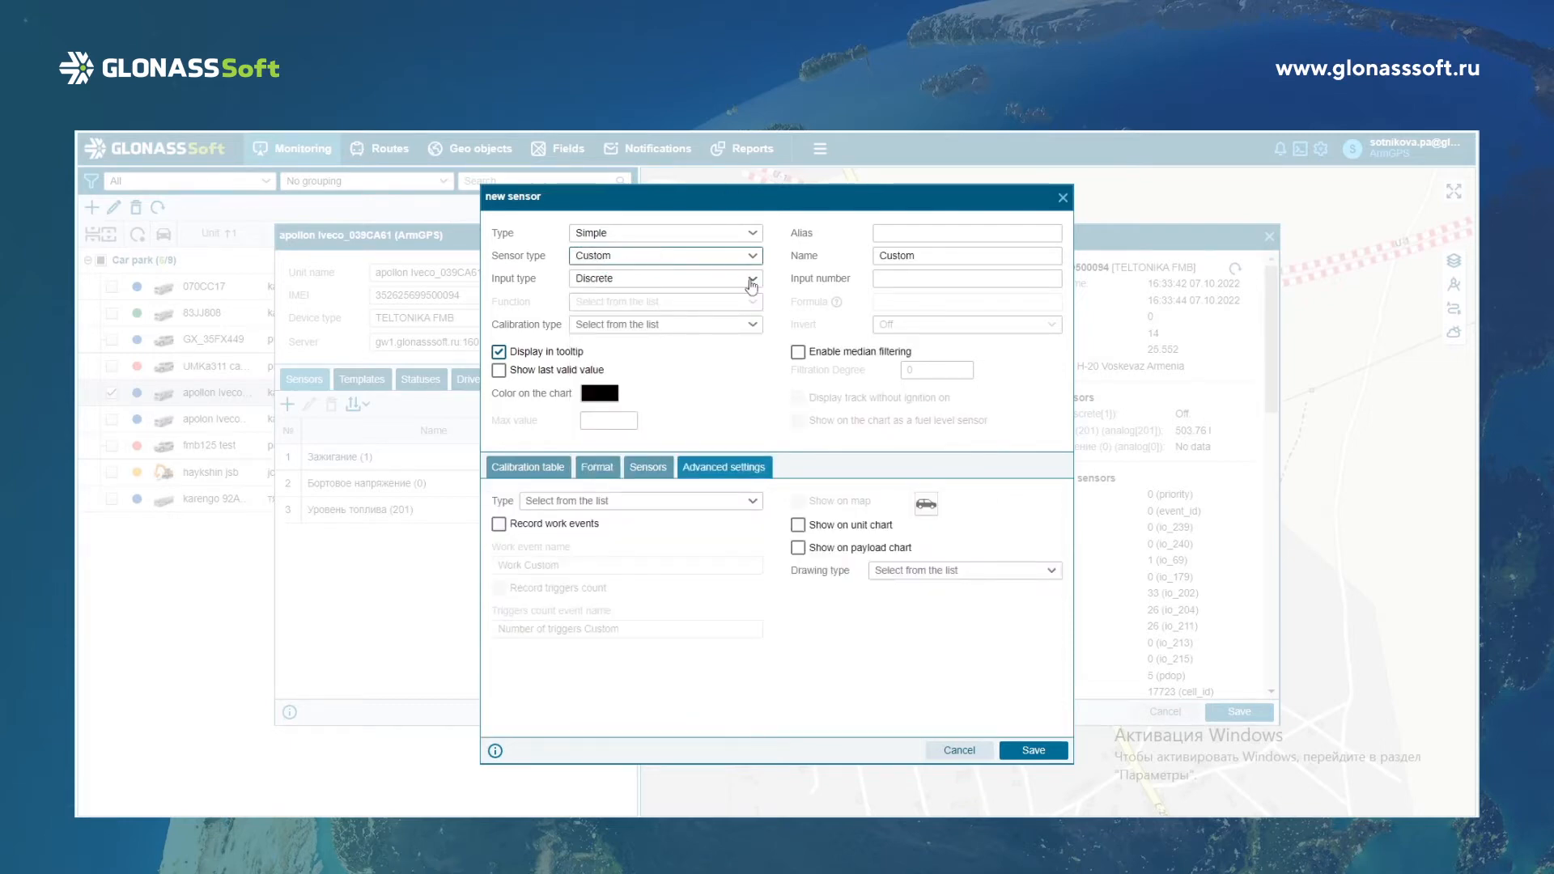
click(752, 279)
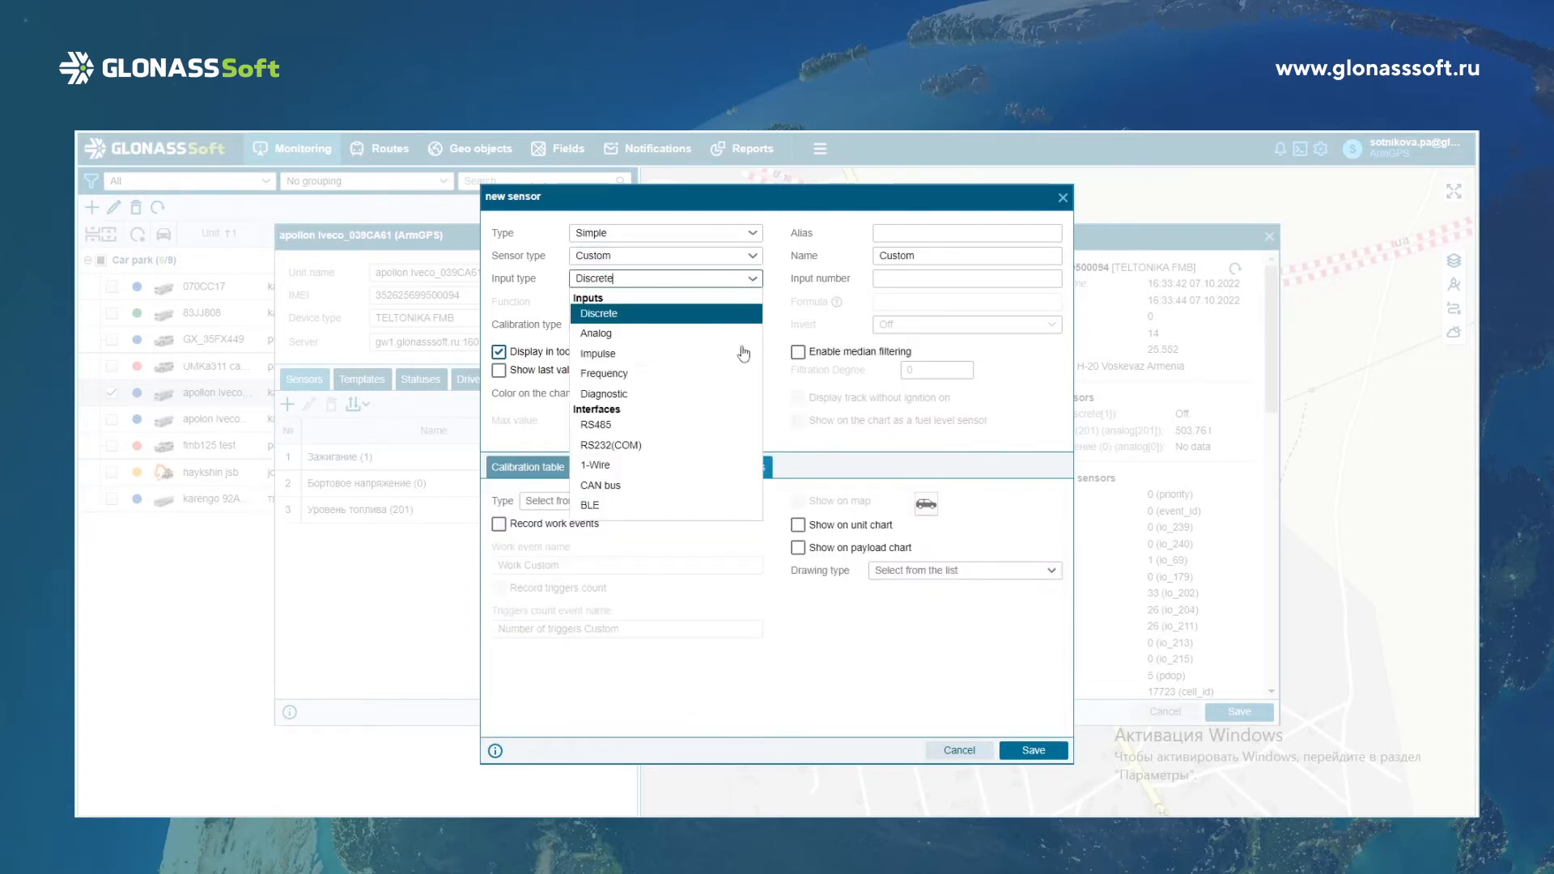
click(696, 349)
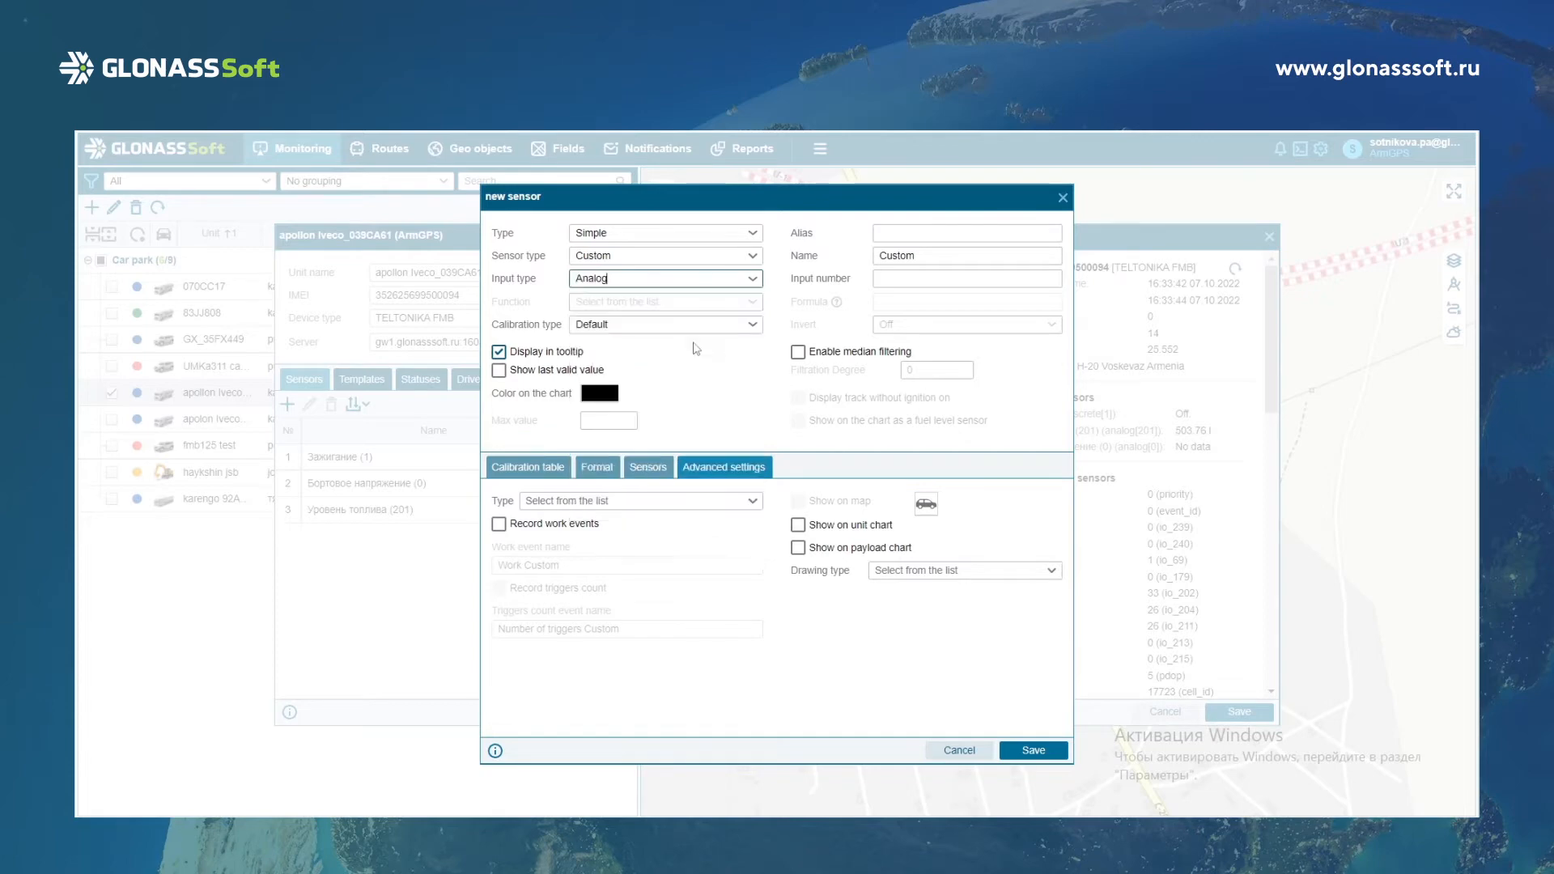
click(904, 239)
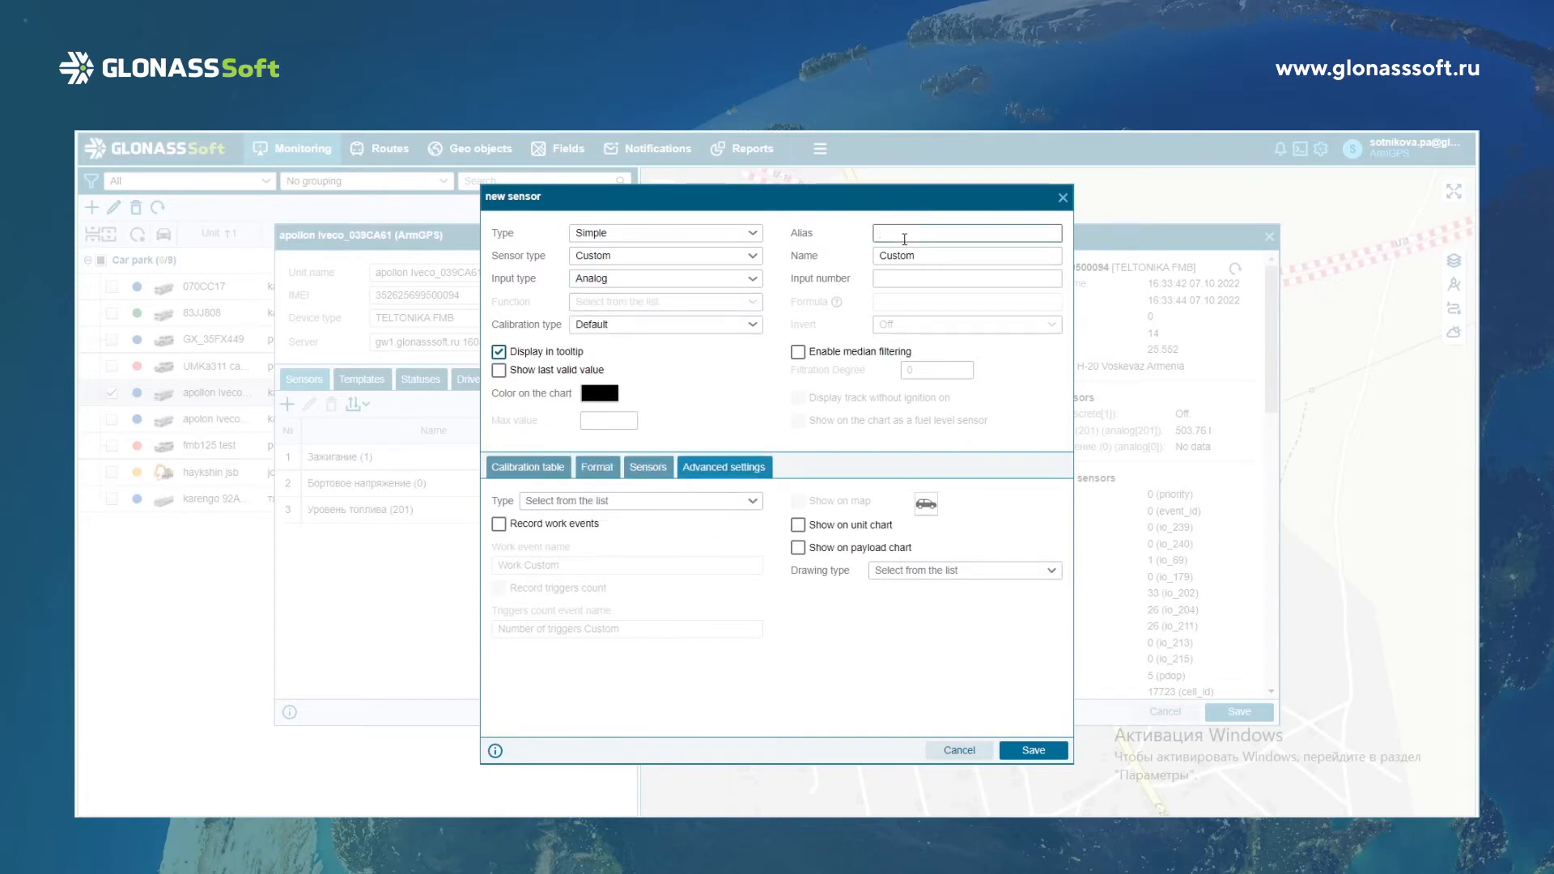
text(fuel)
click(1064, 199)
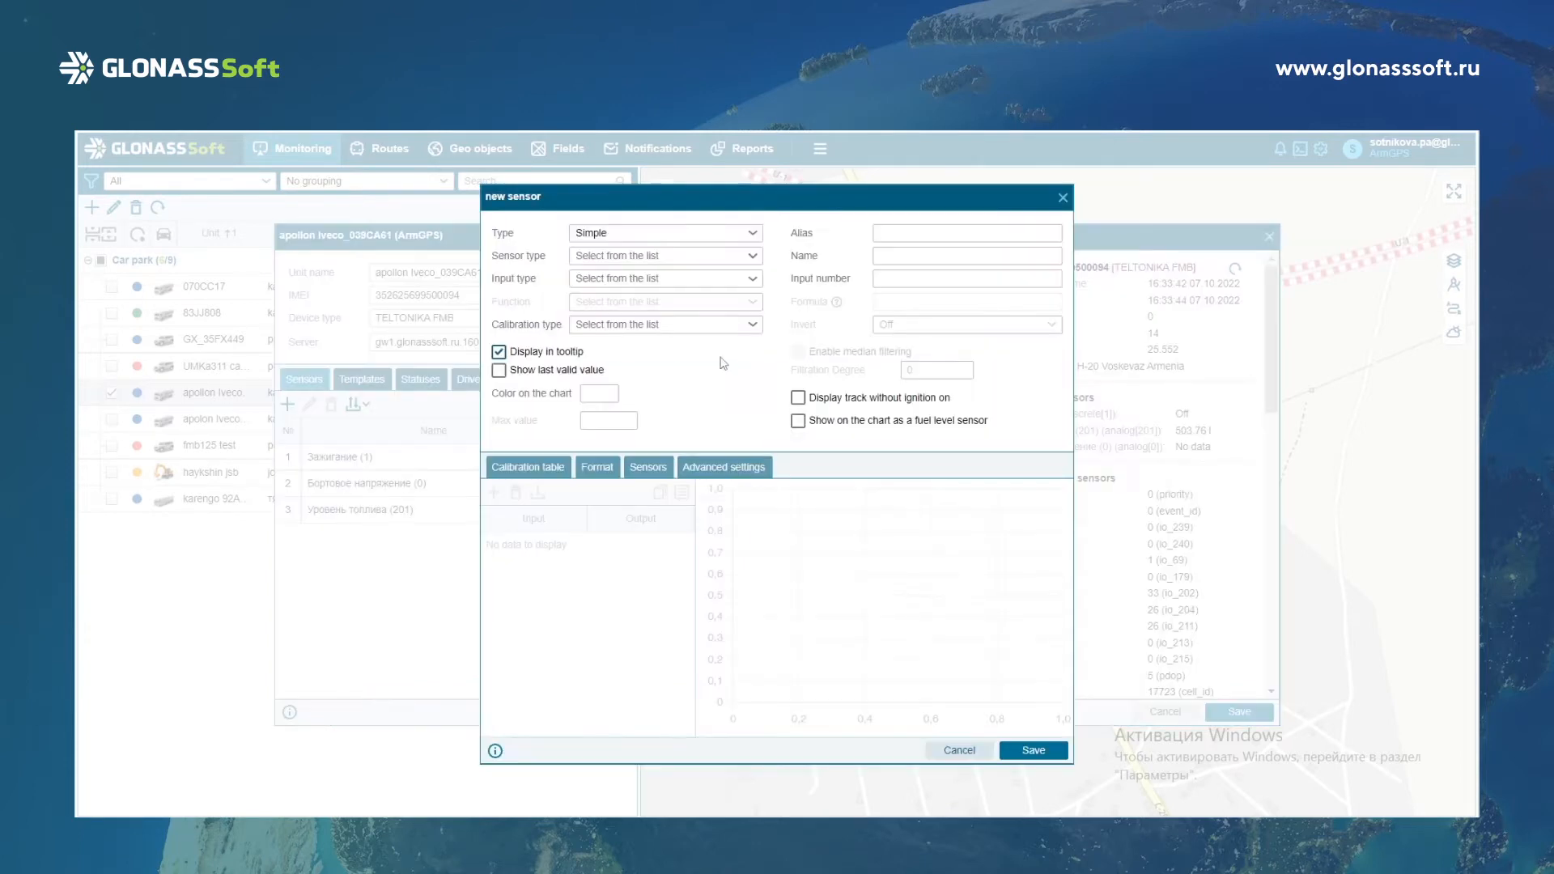
Set the new sensor's type to Virtual, its sensor type to Fuel level and its function to Expression.
click(710, 235)
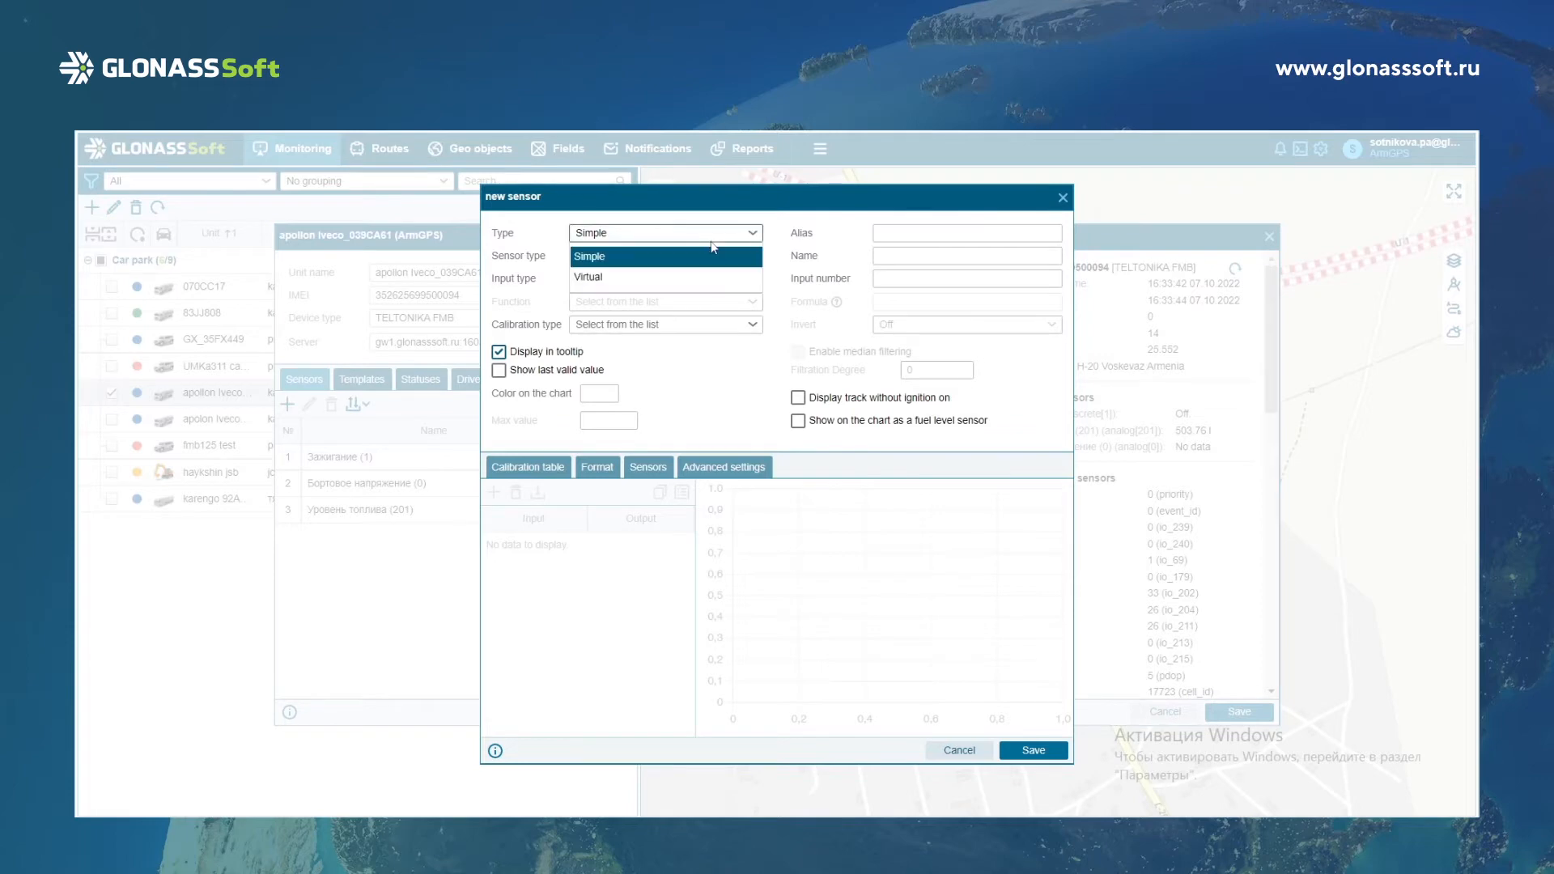
click(680, 279)
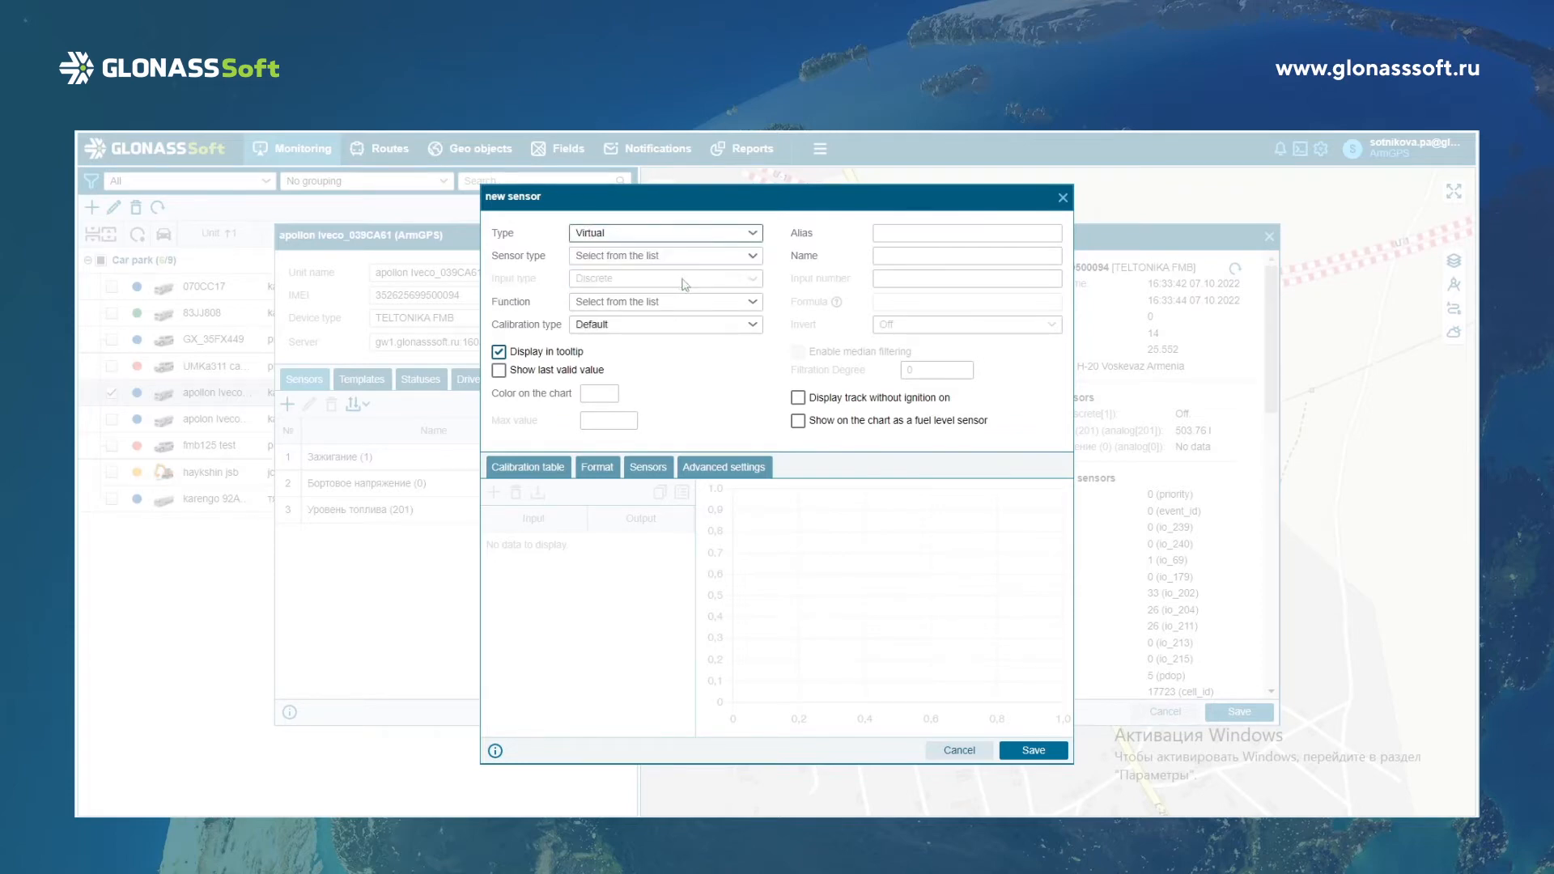
click(756, 257)
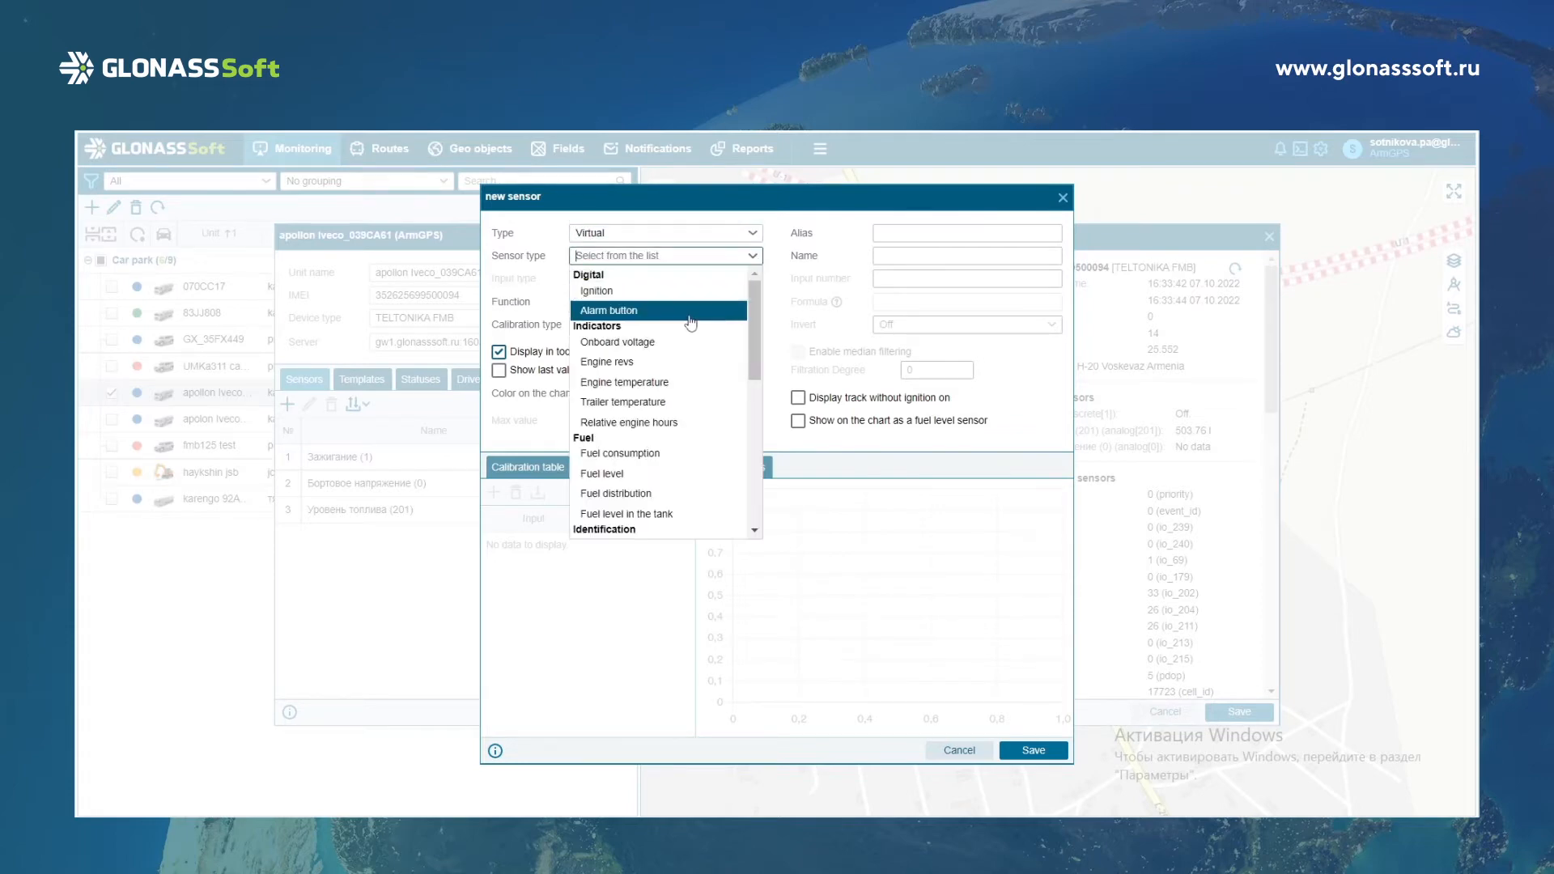
click(697, 472)
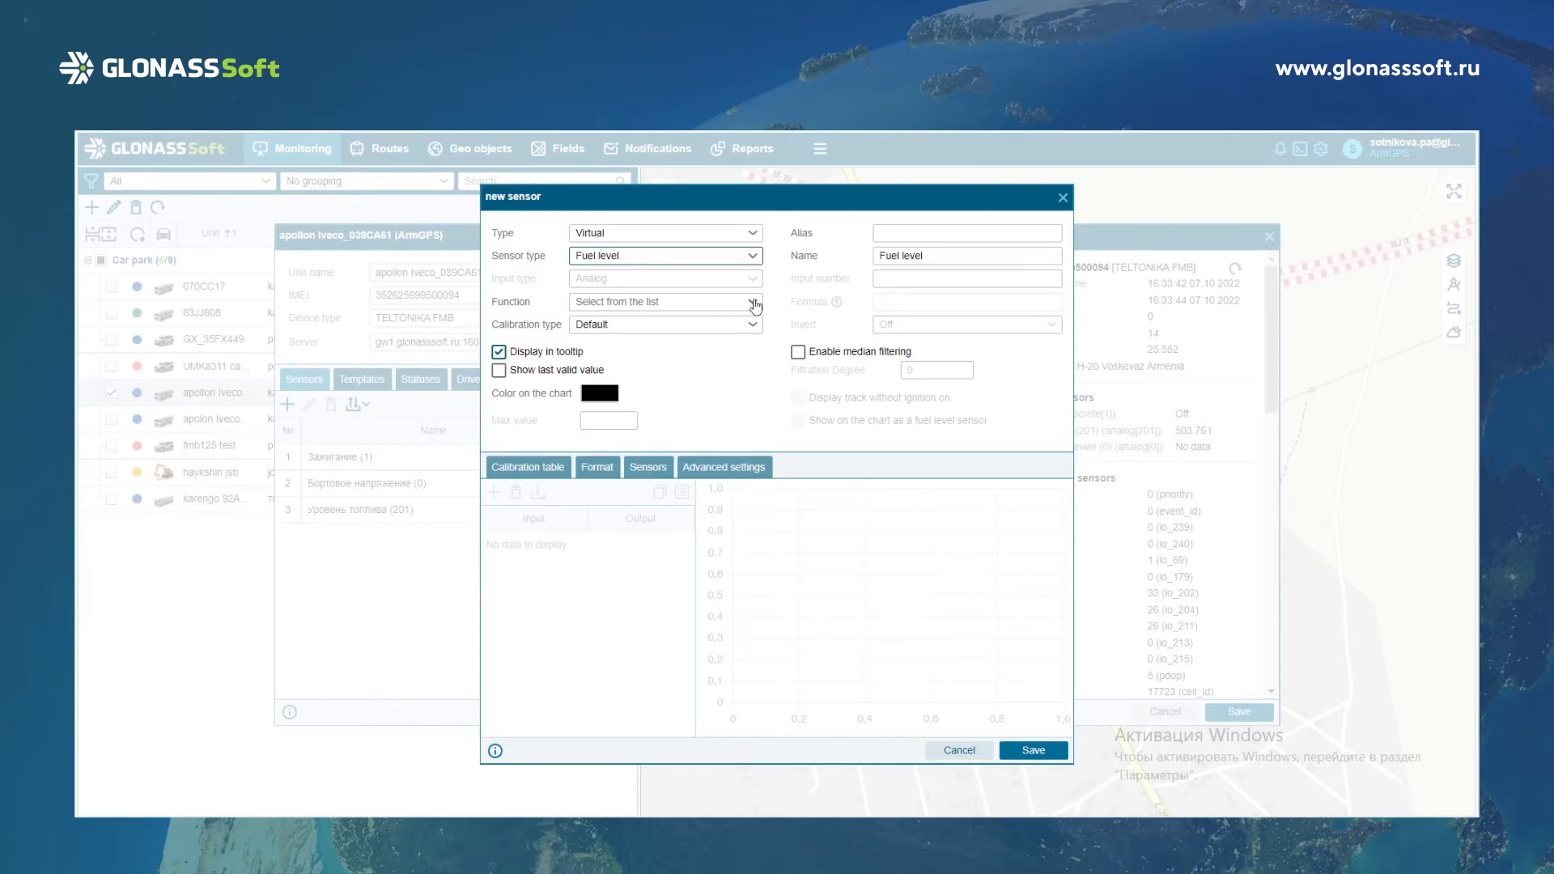
click(751, 304)
click(710, 367)
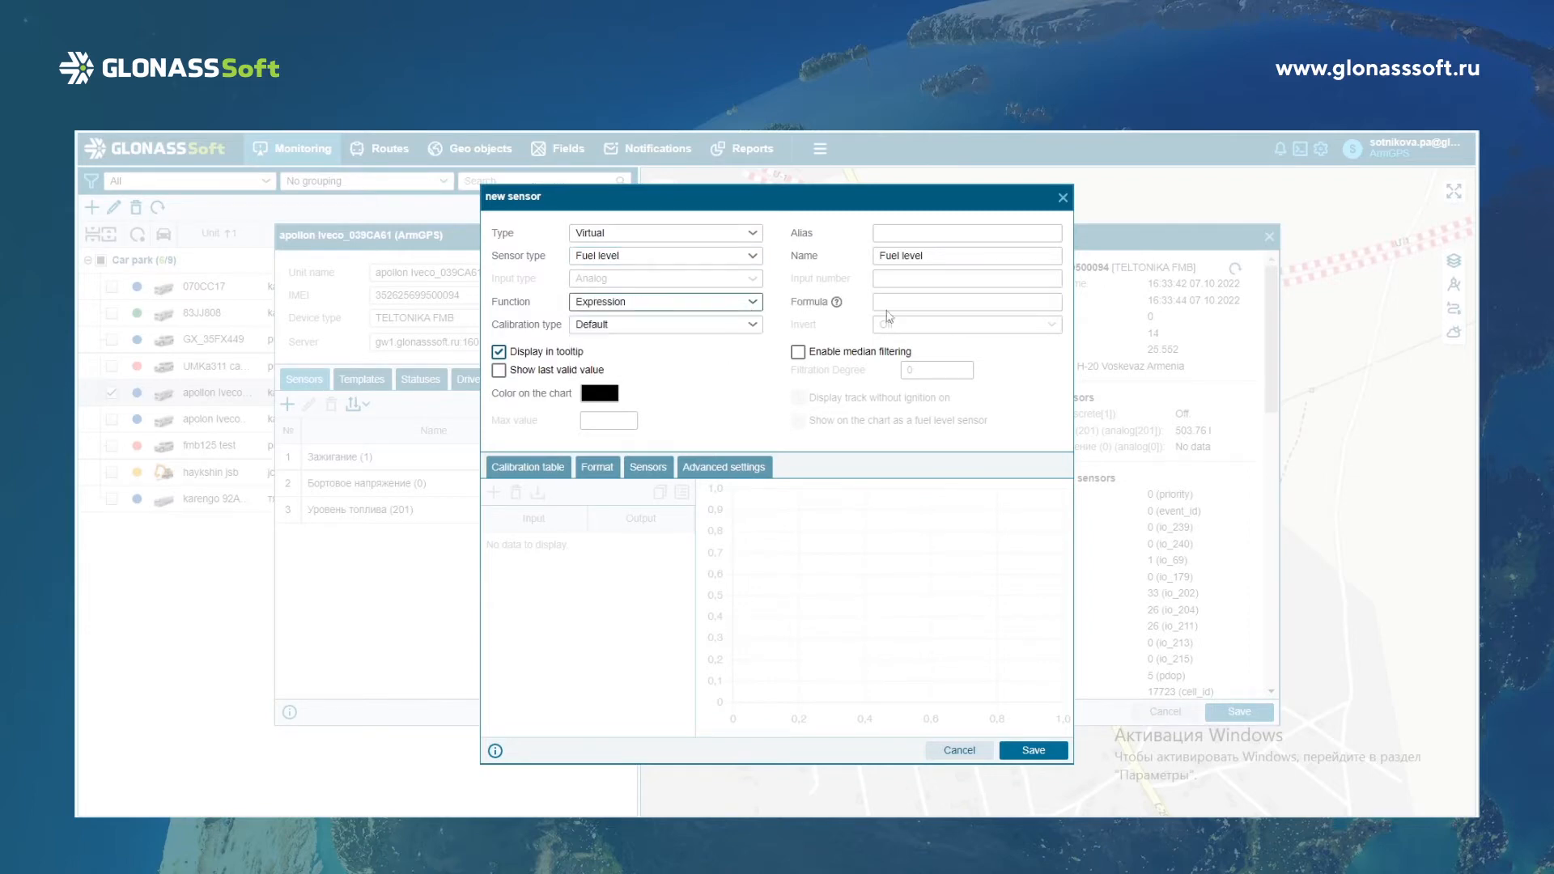
Enter the sensor formula if(ign and ((prev(speed)+speed)/2)>14,adc2,0).
click(924, 305)
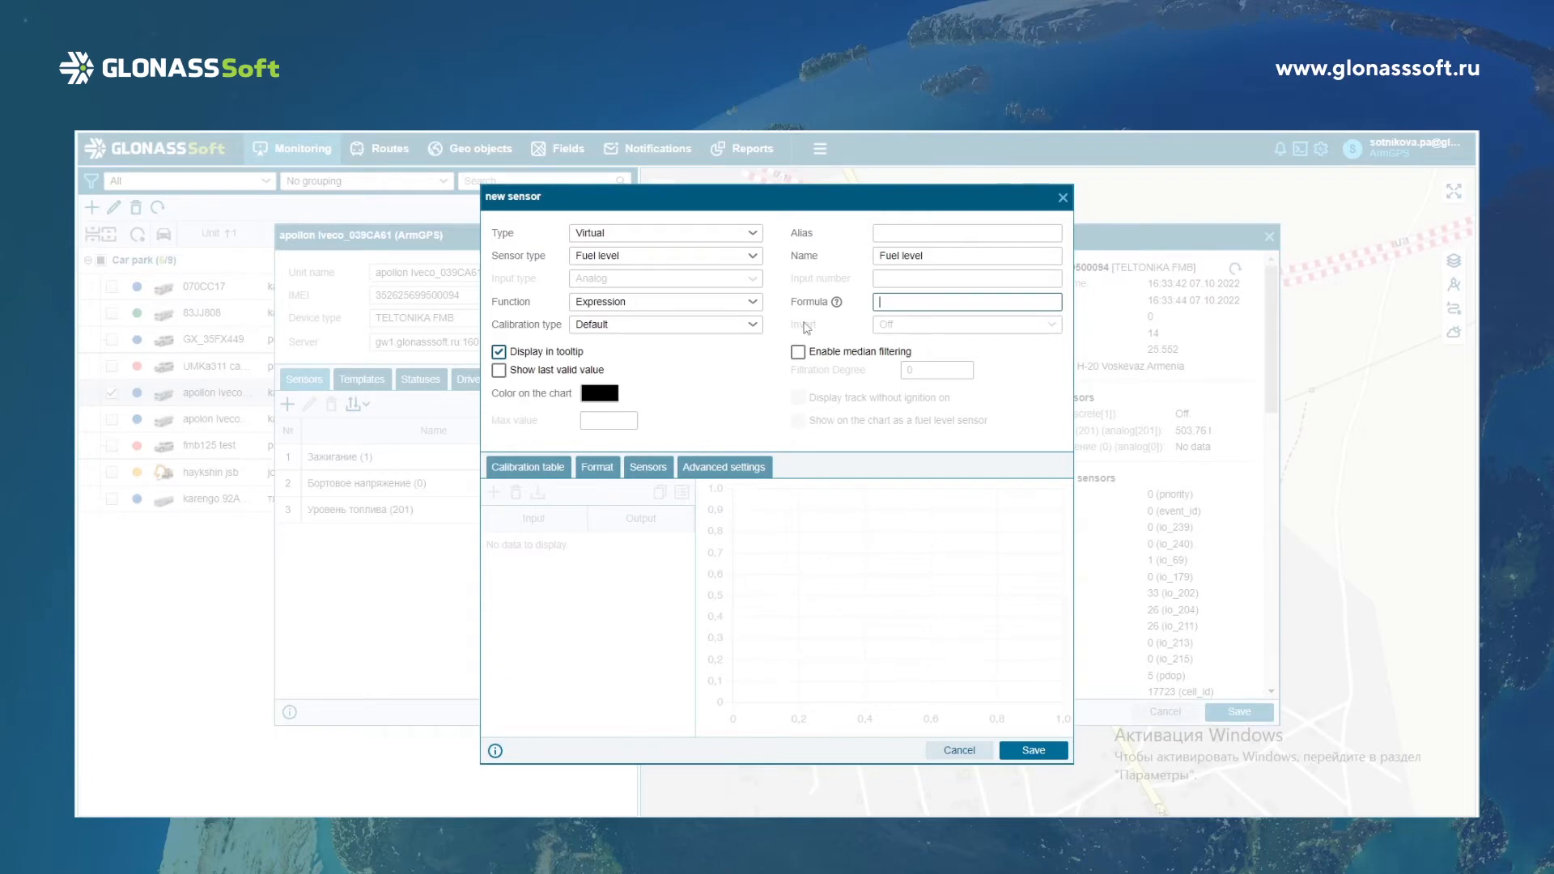
key(ctrl+v)
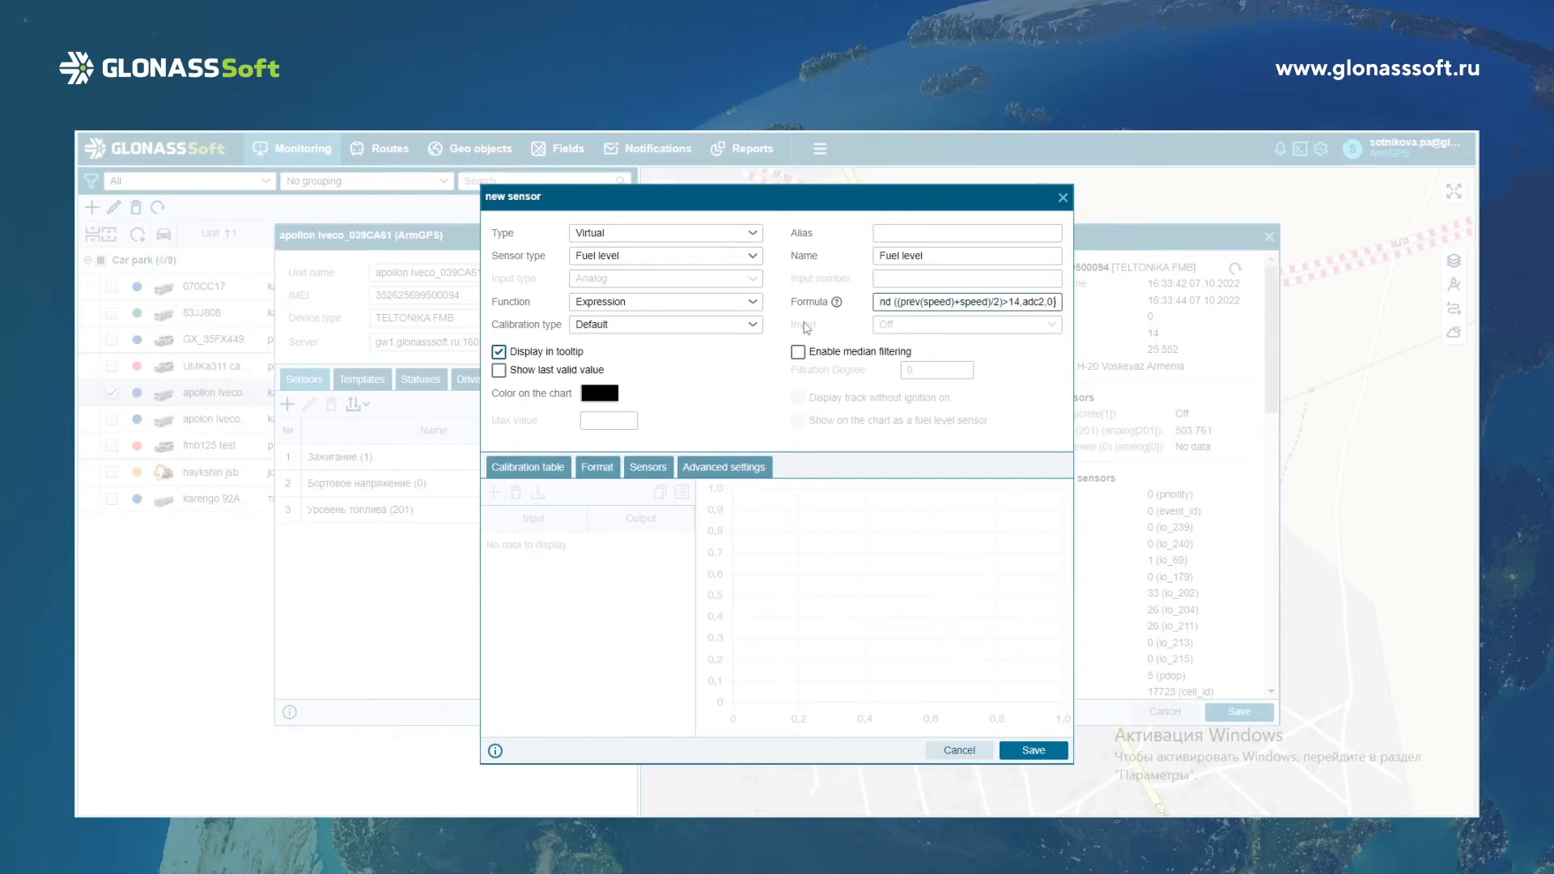
click(907, 320)
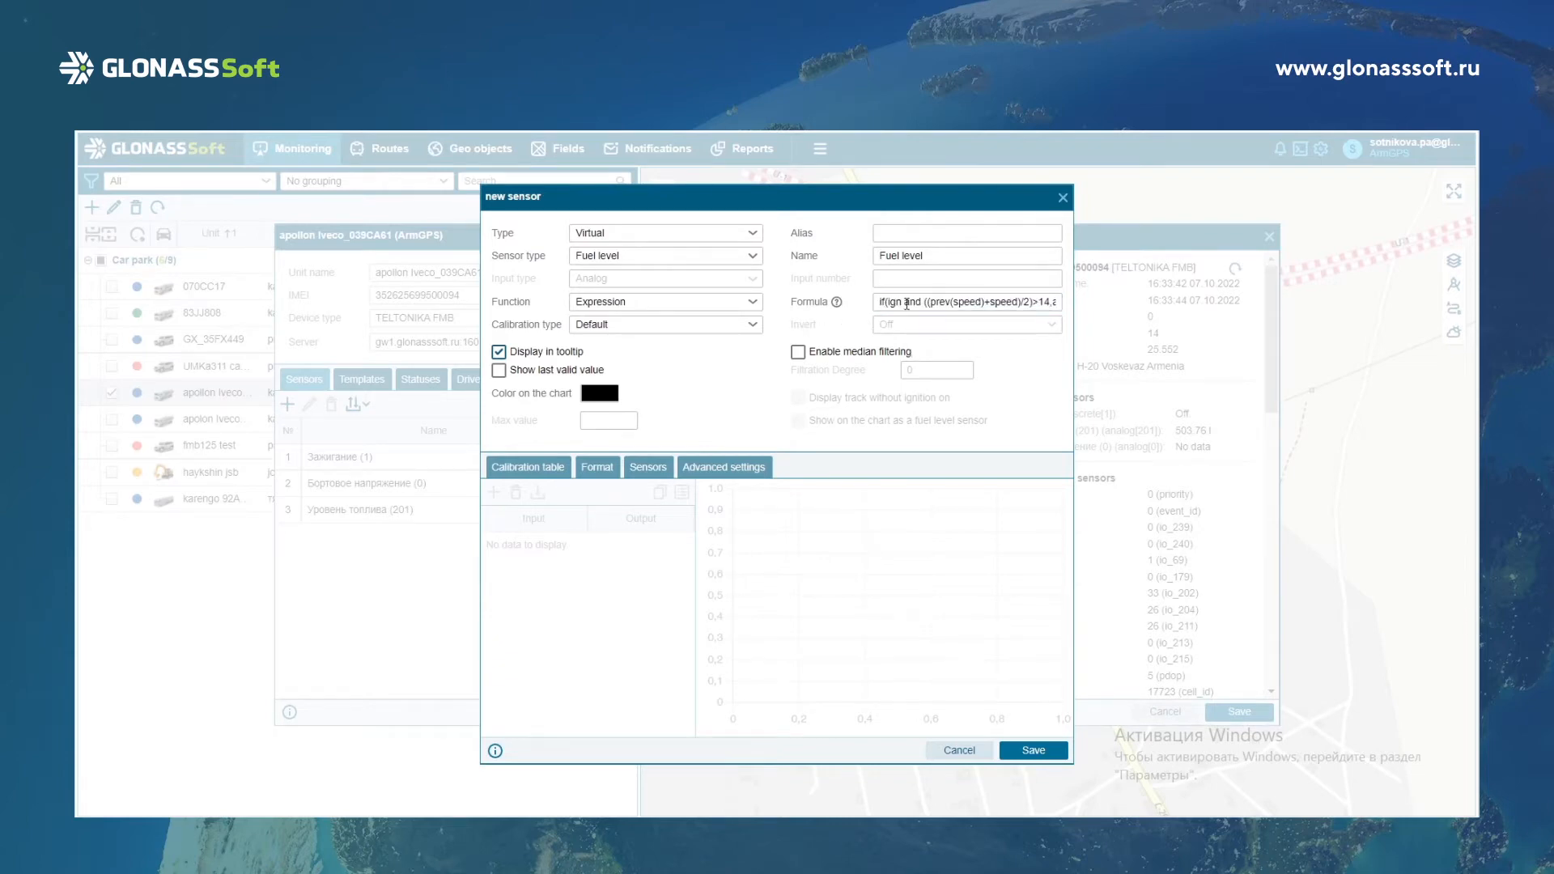
Examine the formula's ign condition, its average speed condition and the adc2 parameter it returns.
click(907, 305)
click(906, 299)
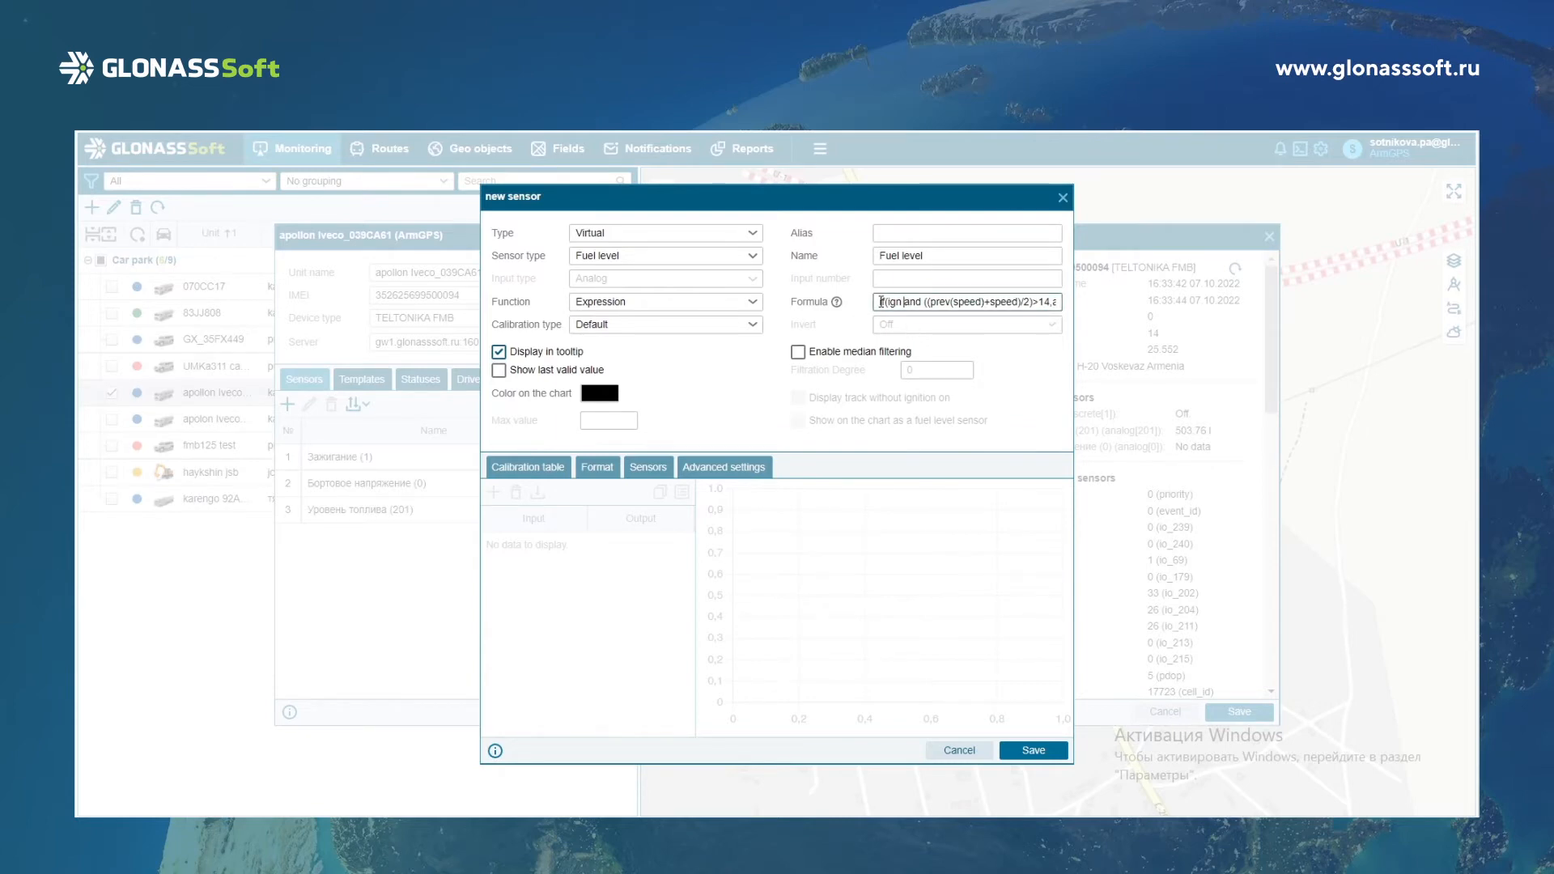
drag(890, 304, 902, 309)
click(930, 303)
drag(924, 302, 1049, 302)
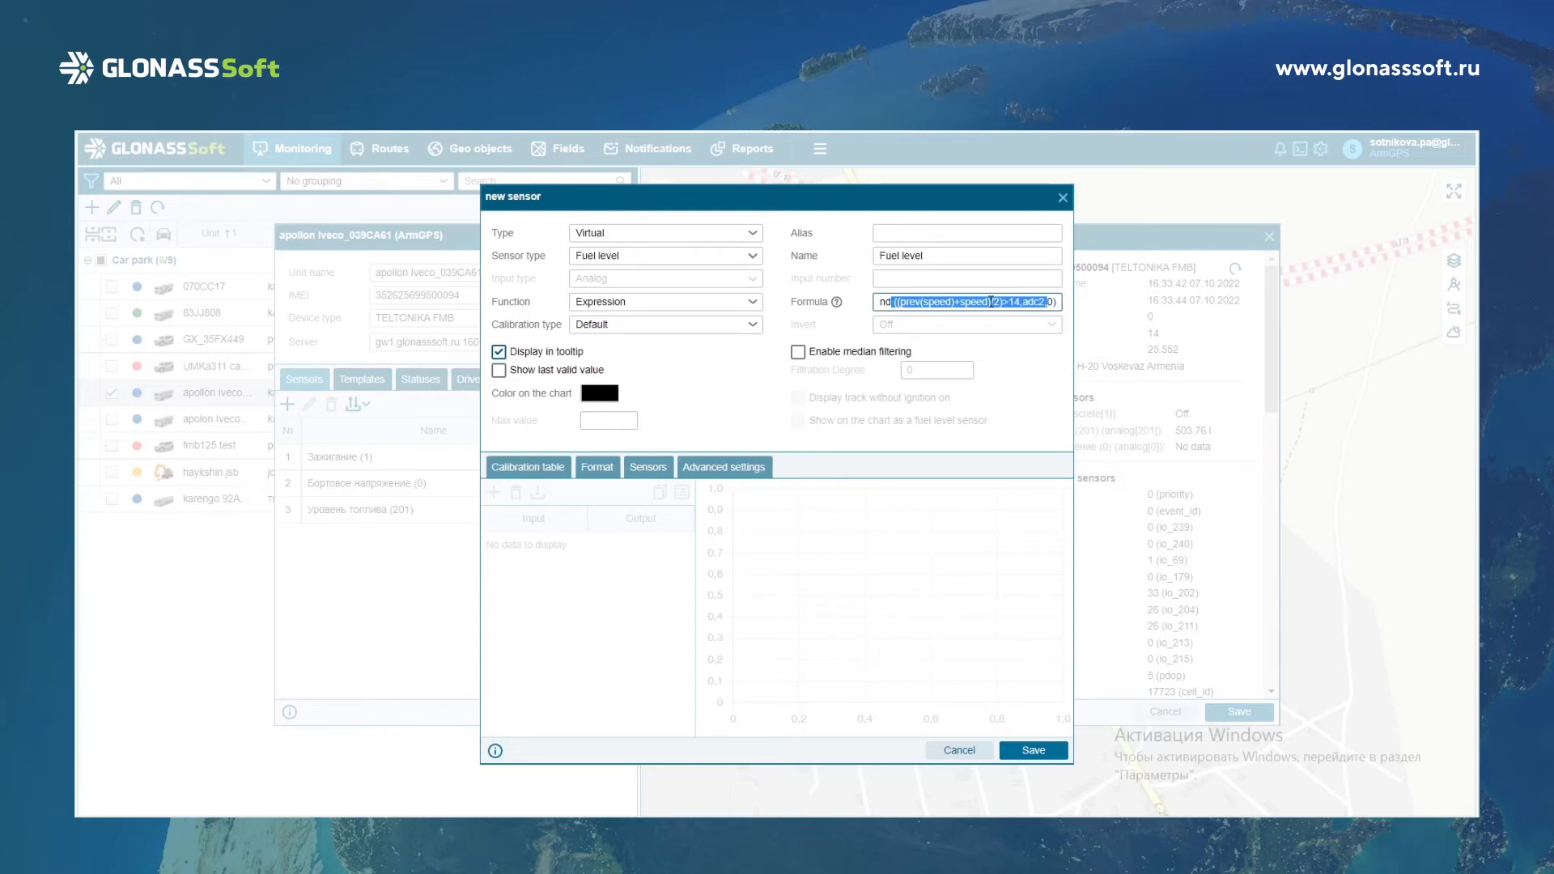
click(991, 301)
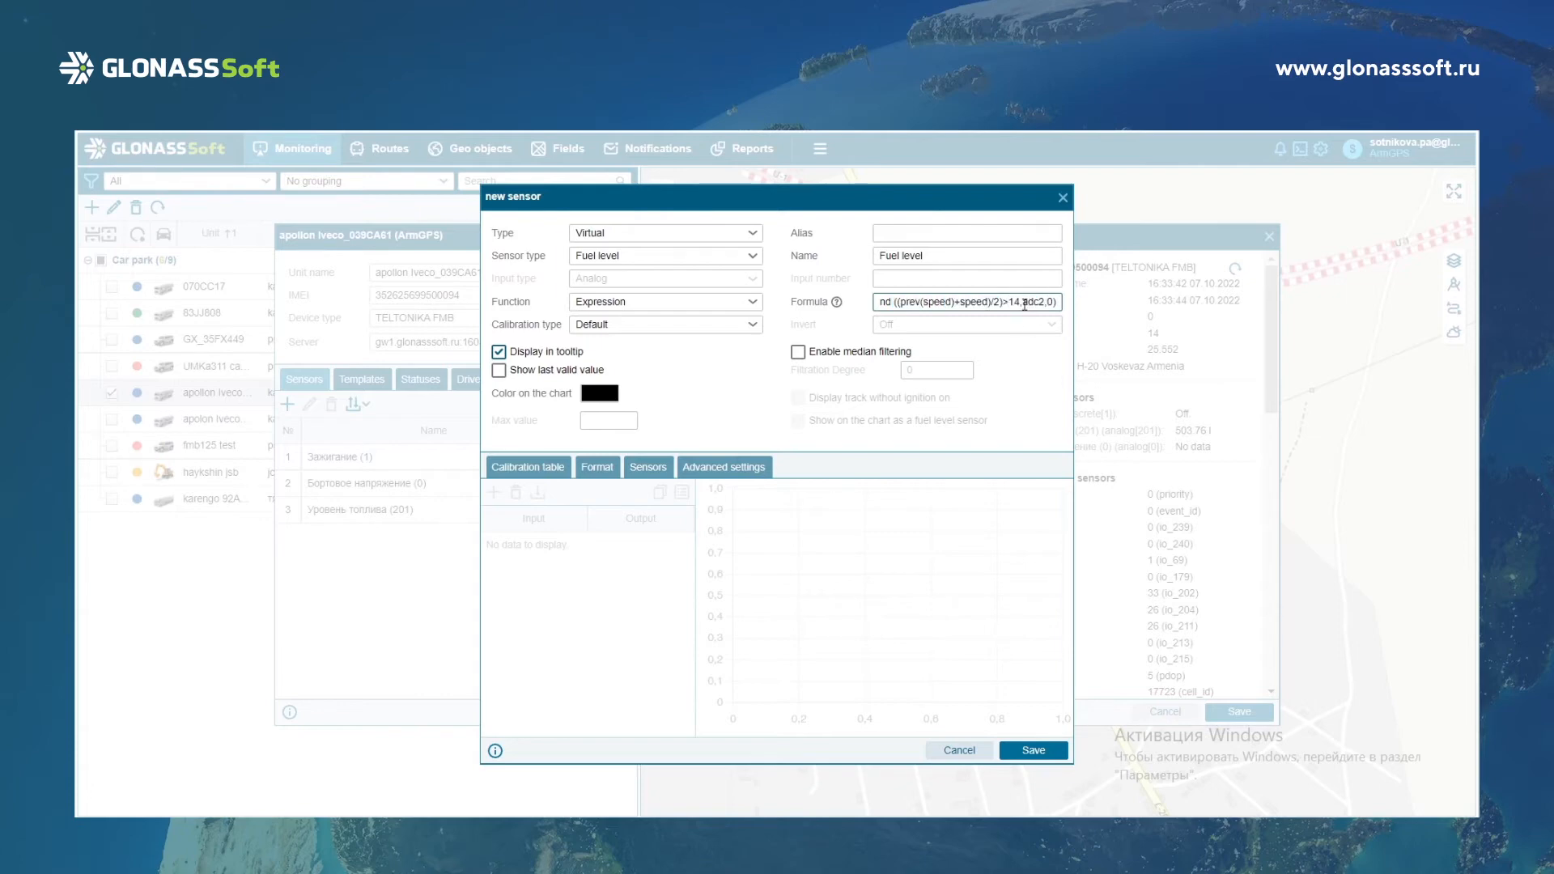
drag(1022, 301, 1045, 302)
click(1036, 308)
Enable median filtering and showing the last valid value, and set the calibration type to Table.
click(899, 355)
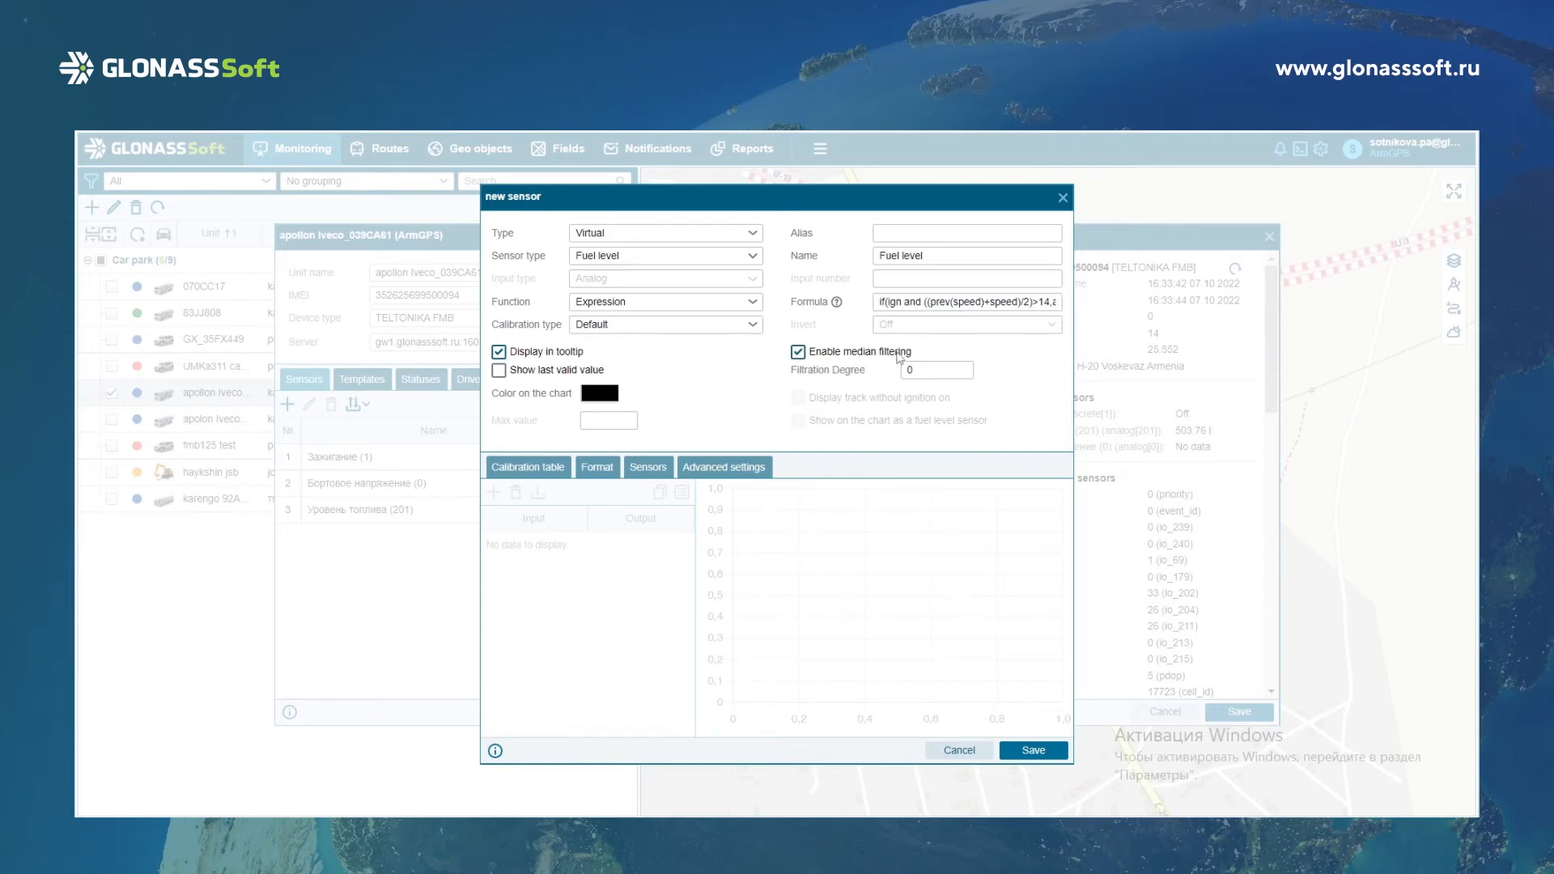
click(637, 327)
click(615, 389)
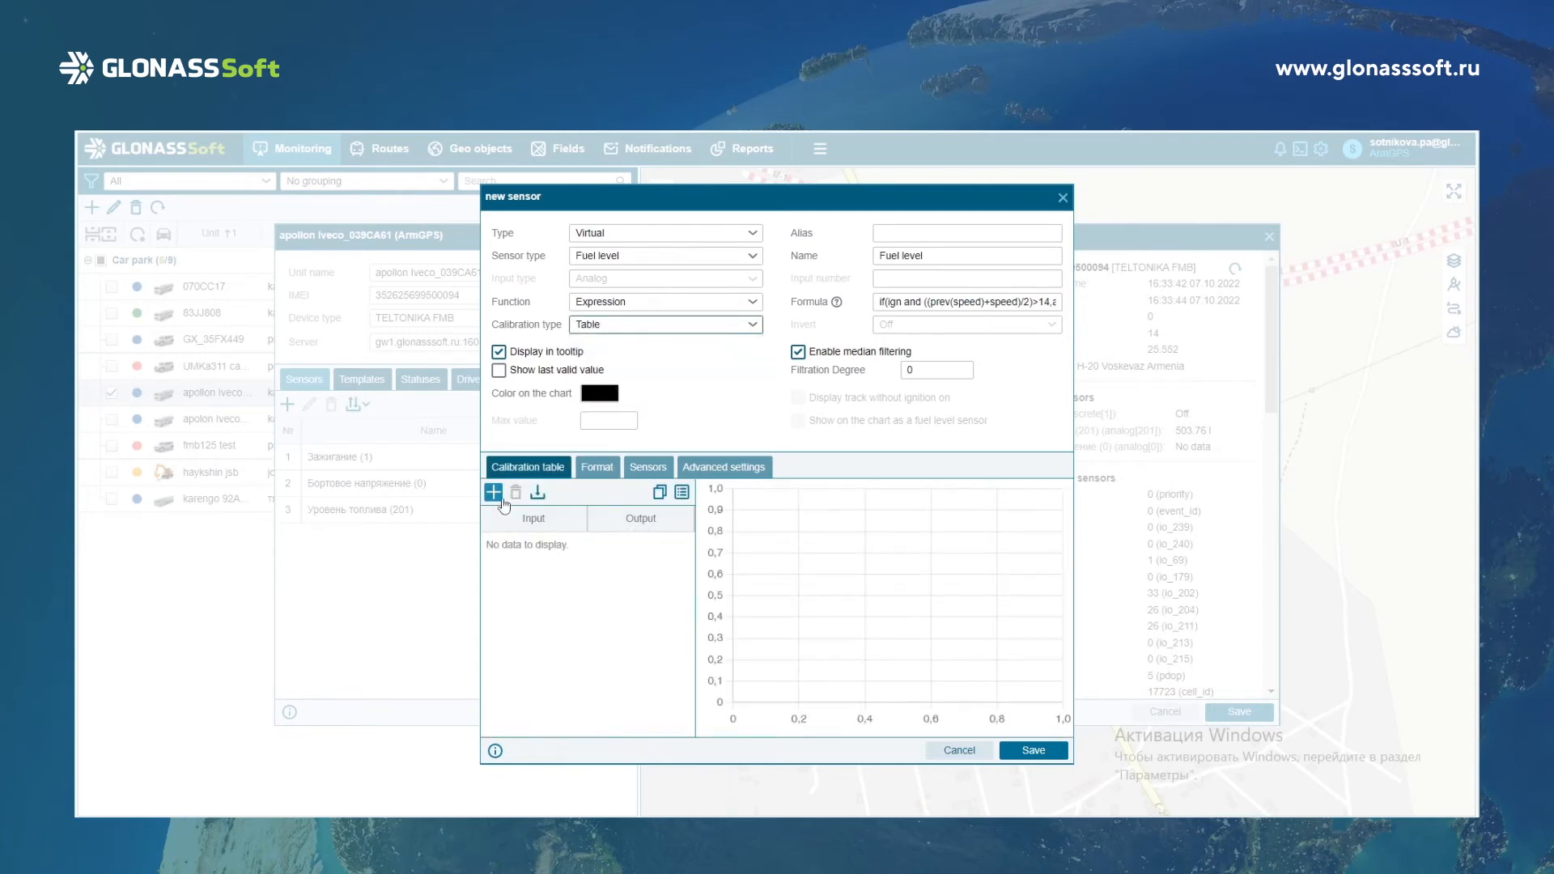
click(499, 370)
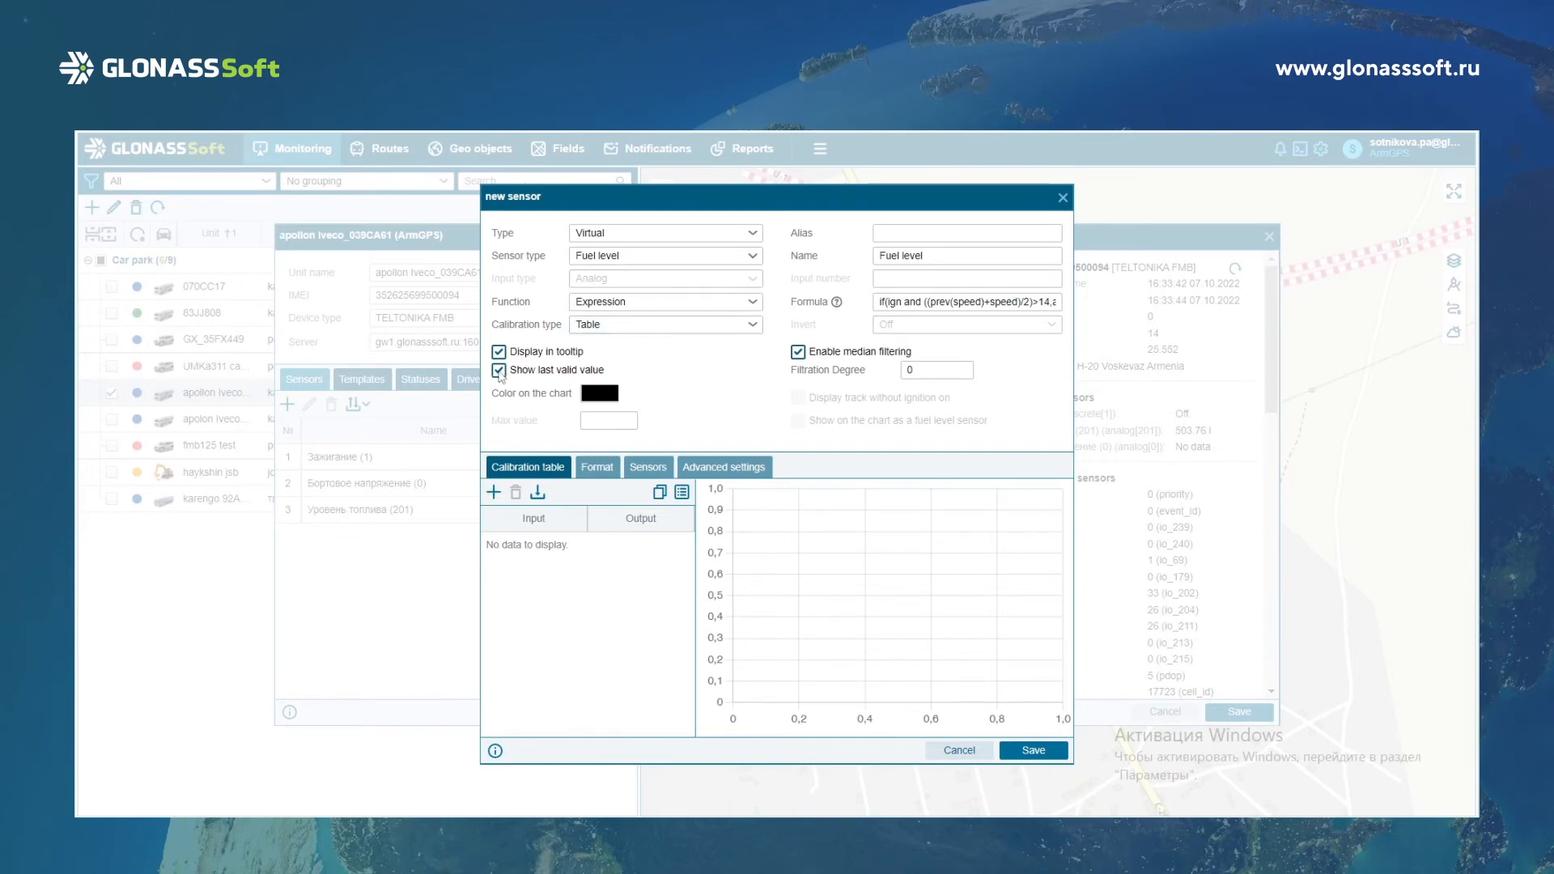
Add two calibration table rows and set the first one to input 100 and output 64.
click(494, 492)
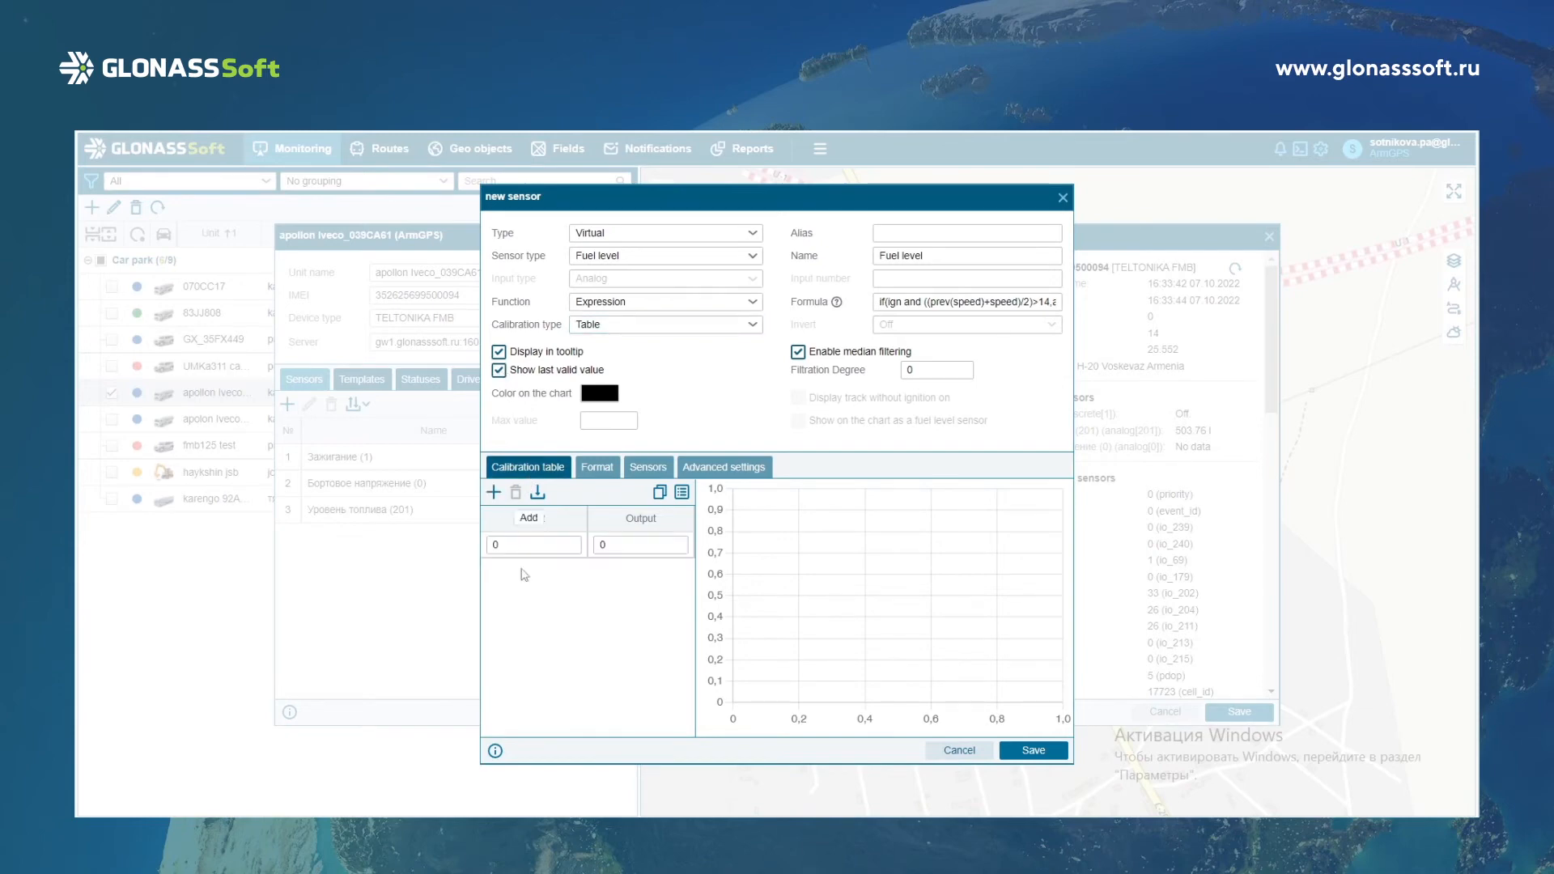
click(494, 492)
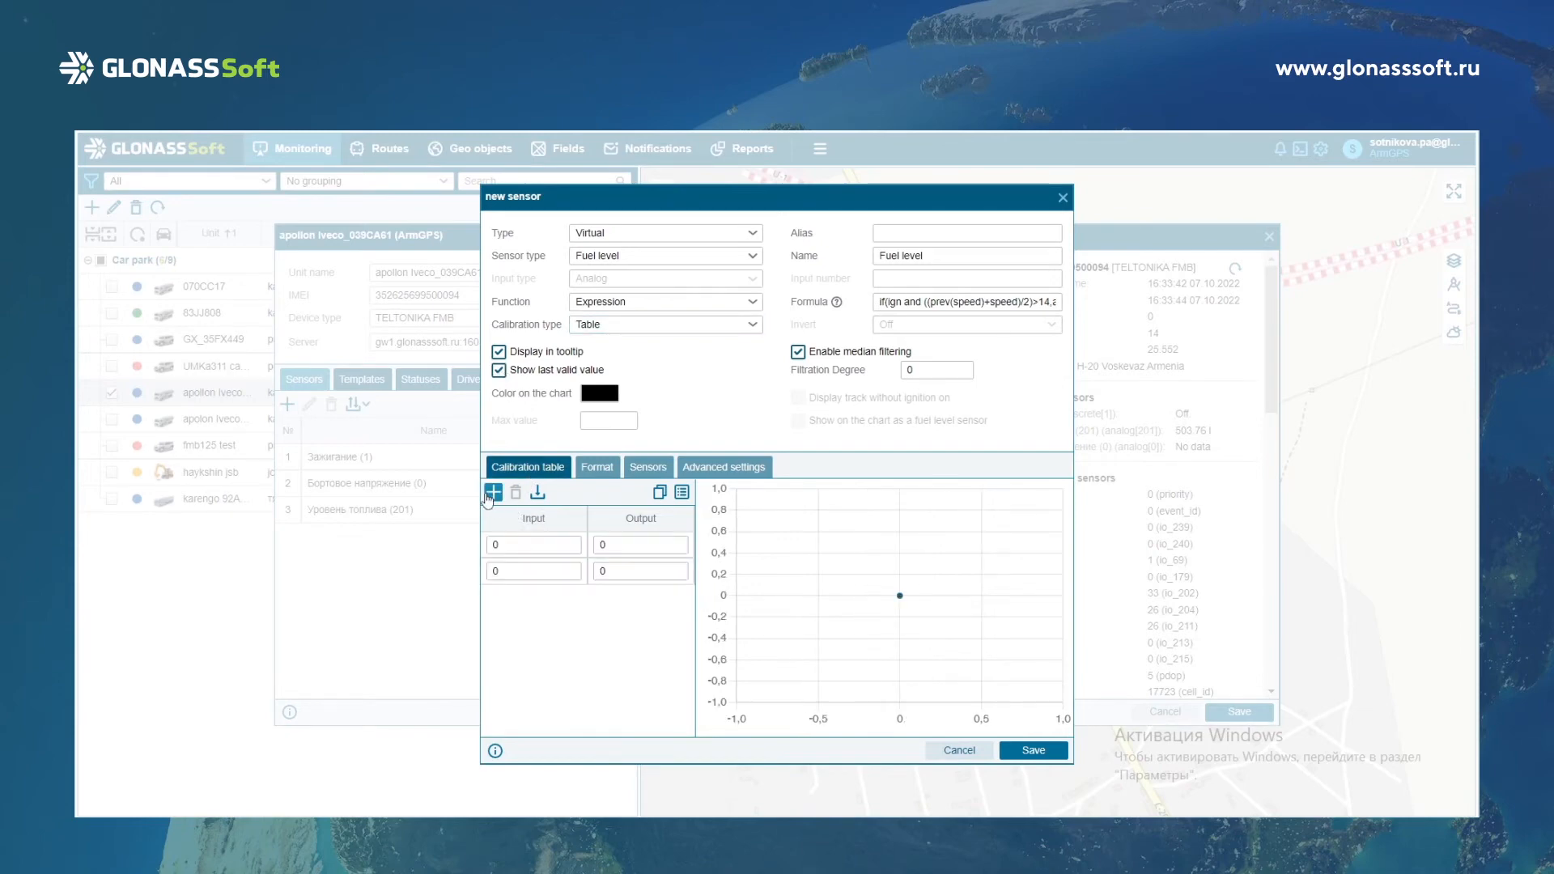
click(530, 546)
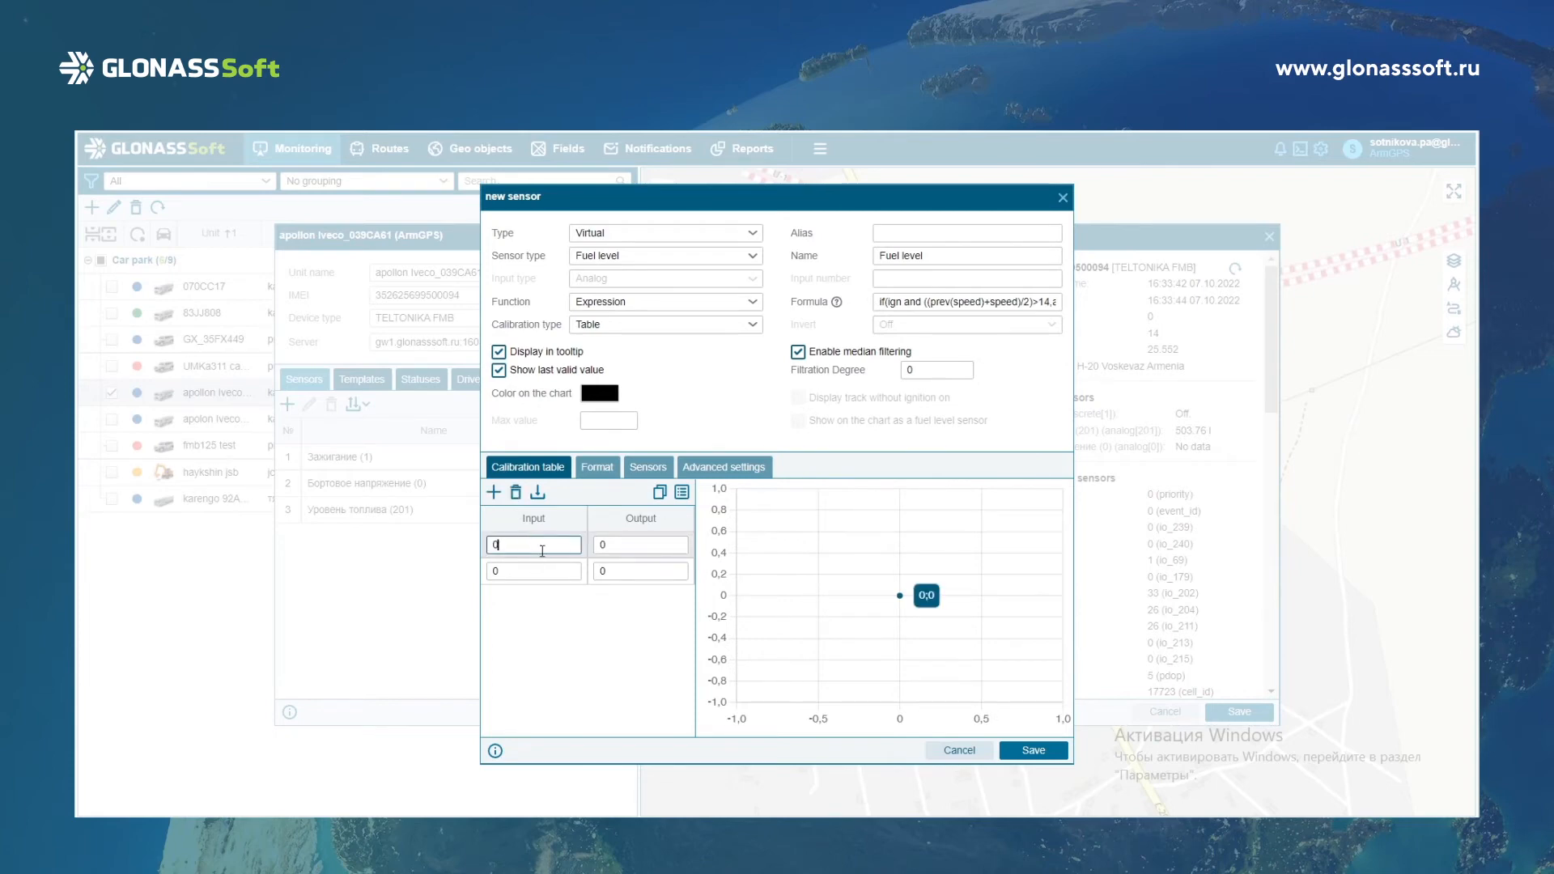
key(BackSpace)
text(100)
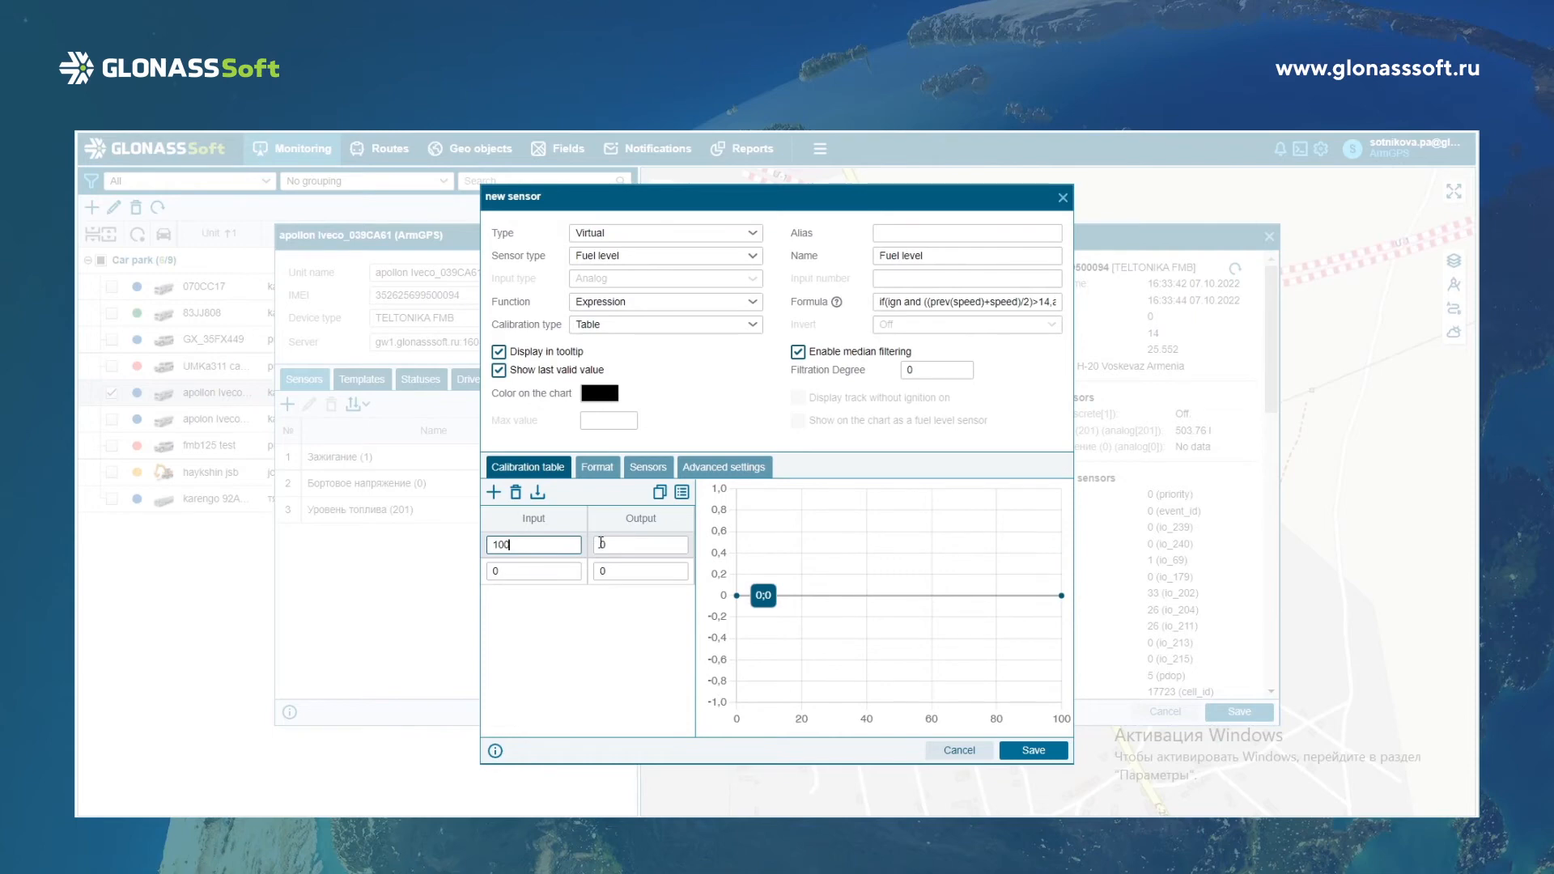
click(610, 545)
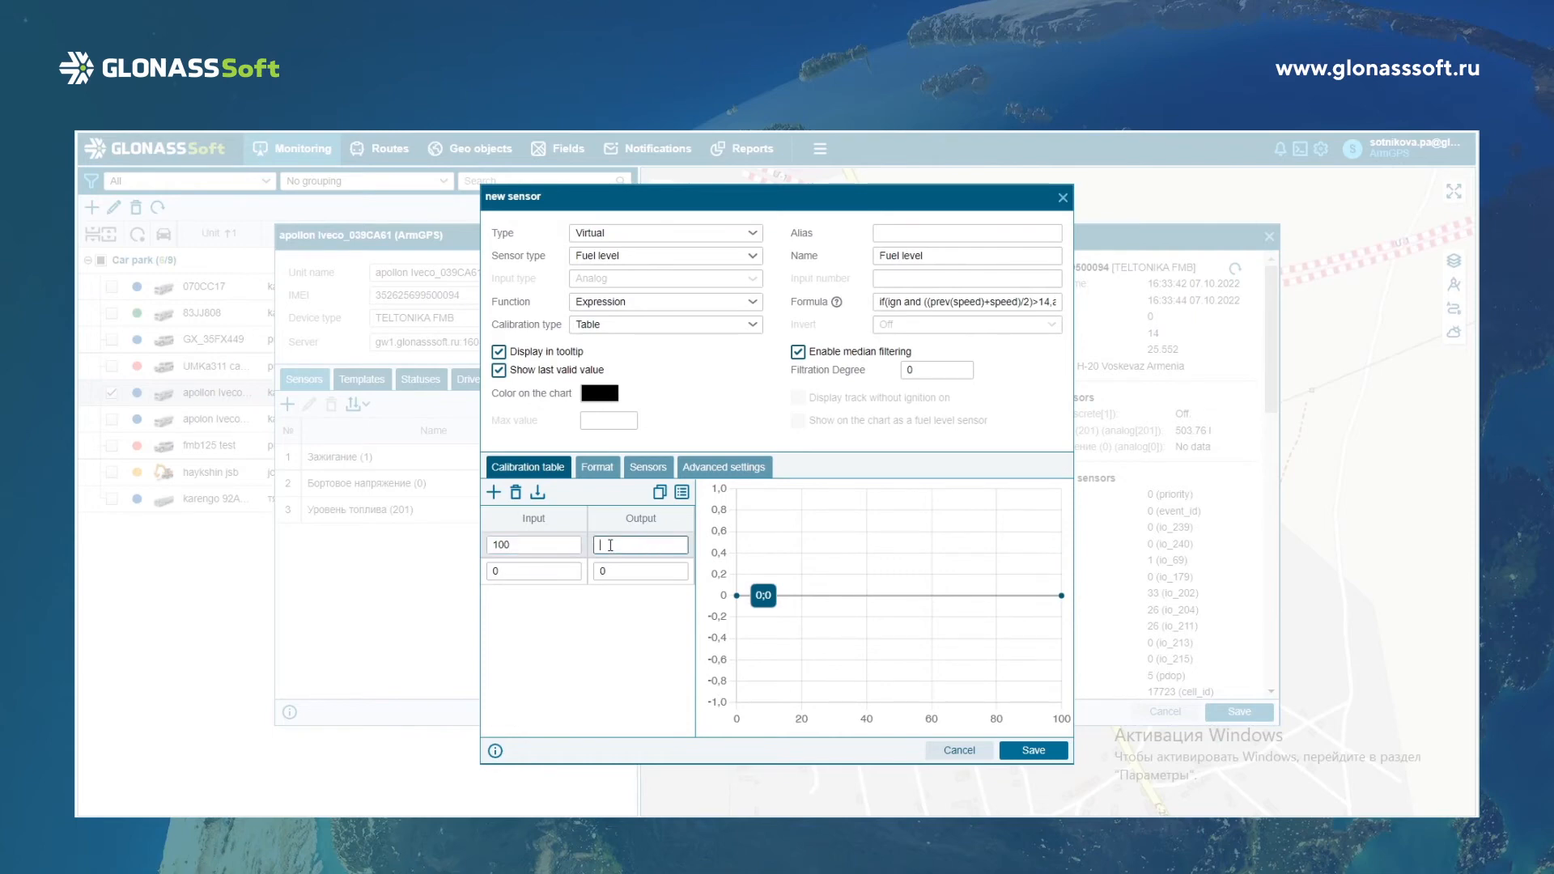
text(64)
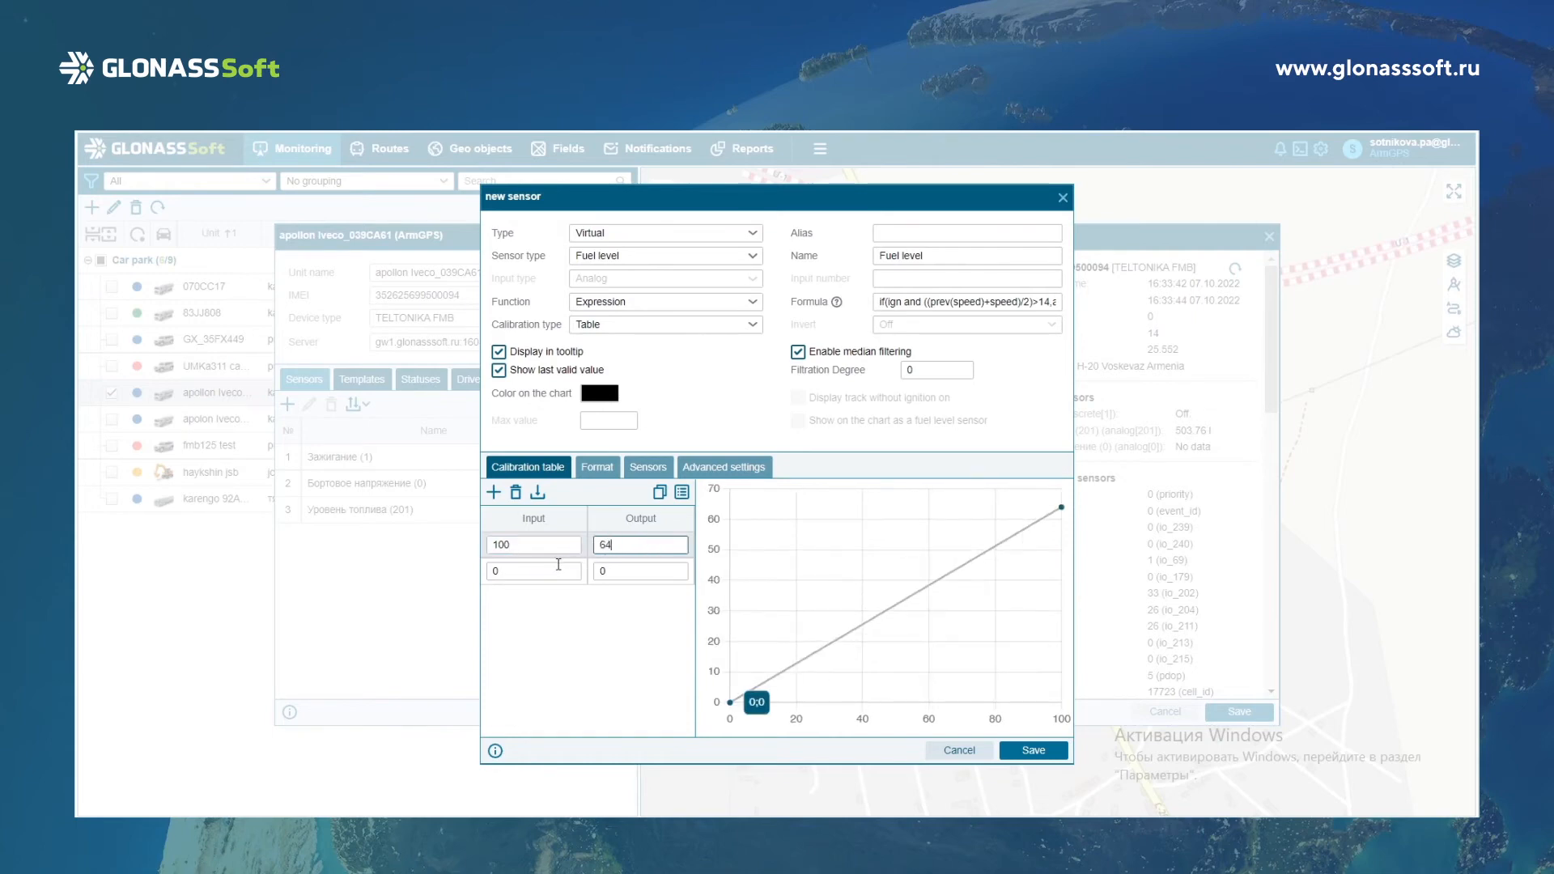
Set the second calibration row's input to 8000, leave its output at 0, and save the sensor.
click(558, 564)
text(8000)
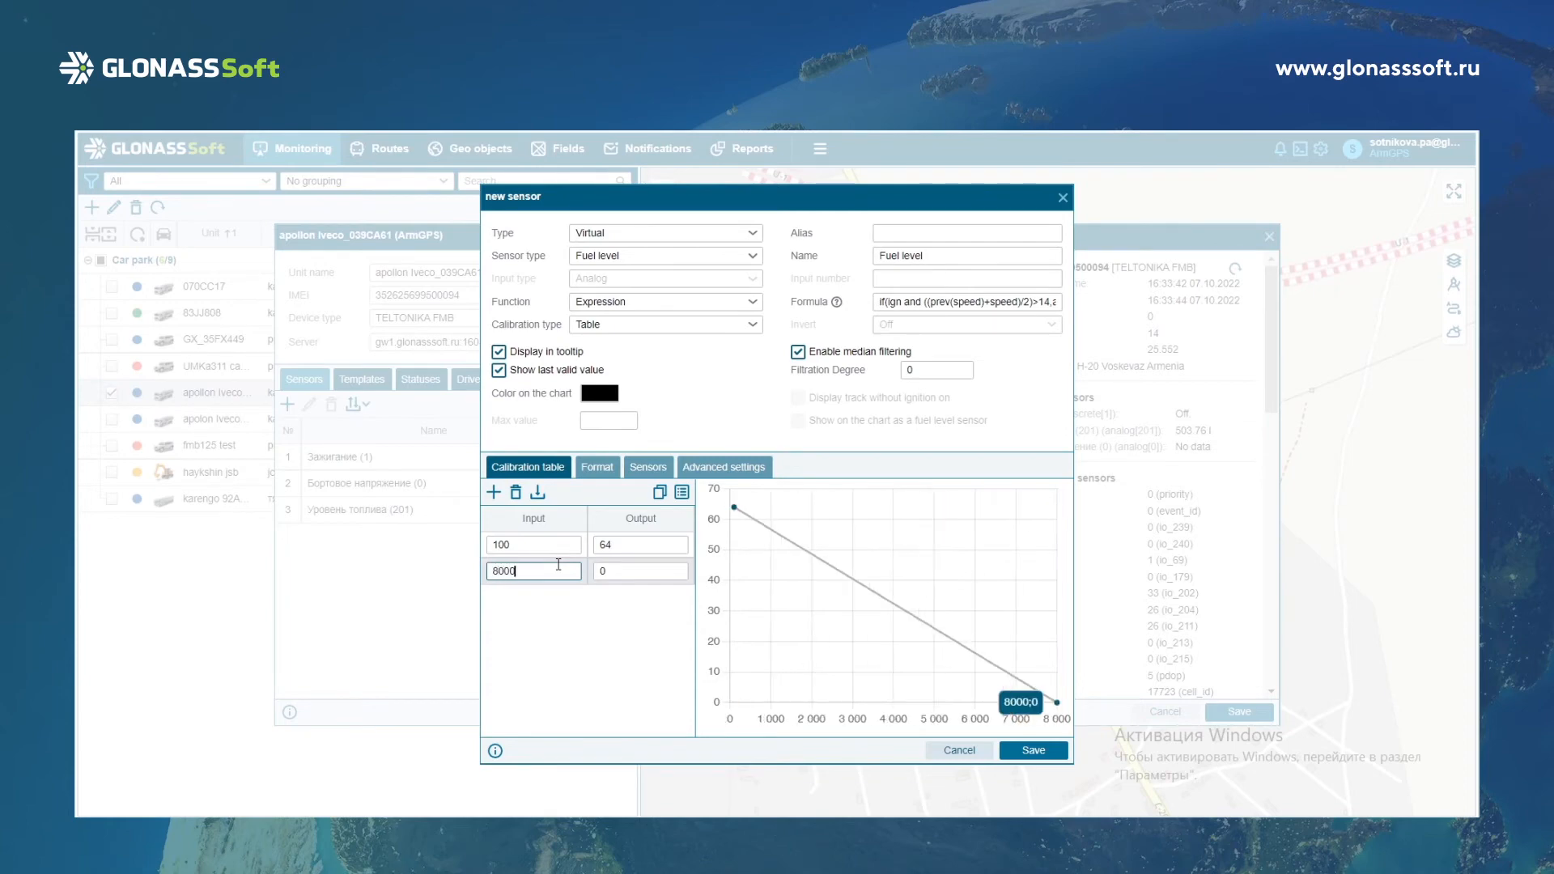
click(621, 570)
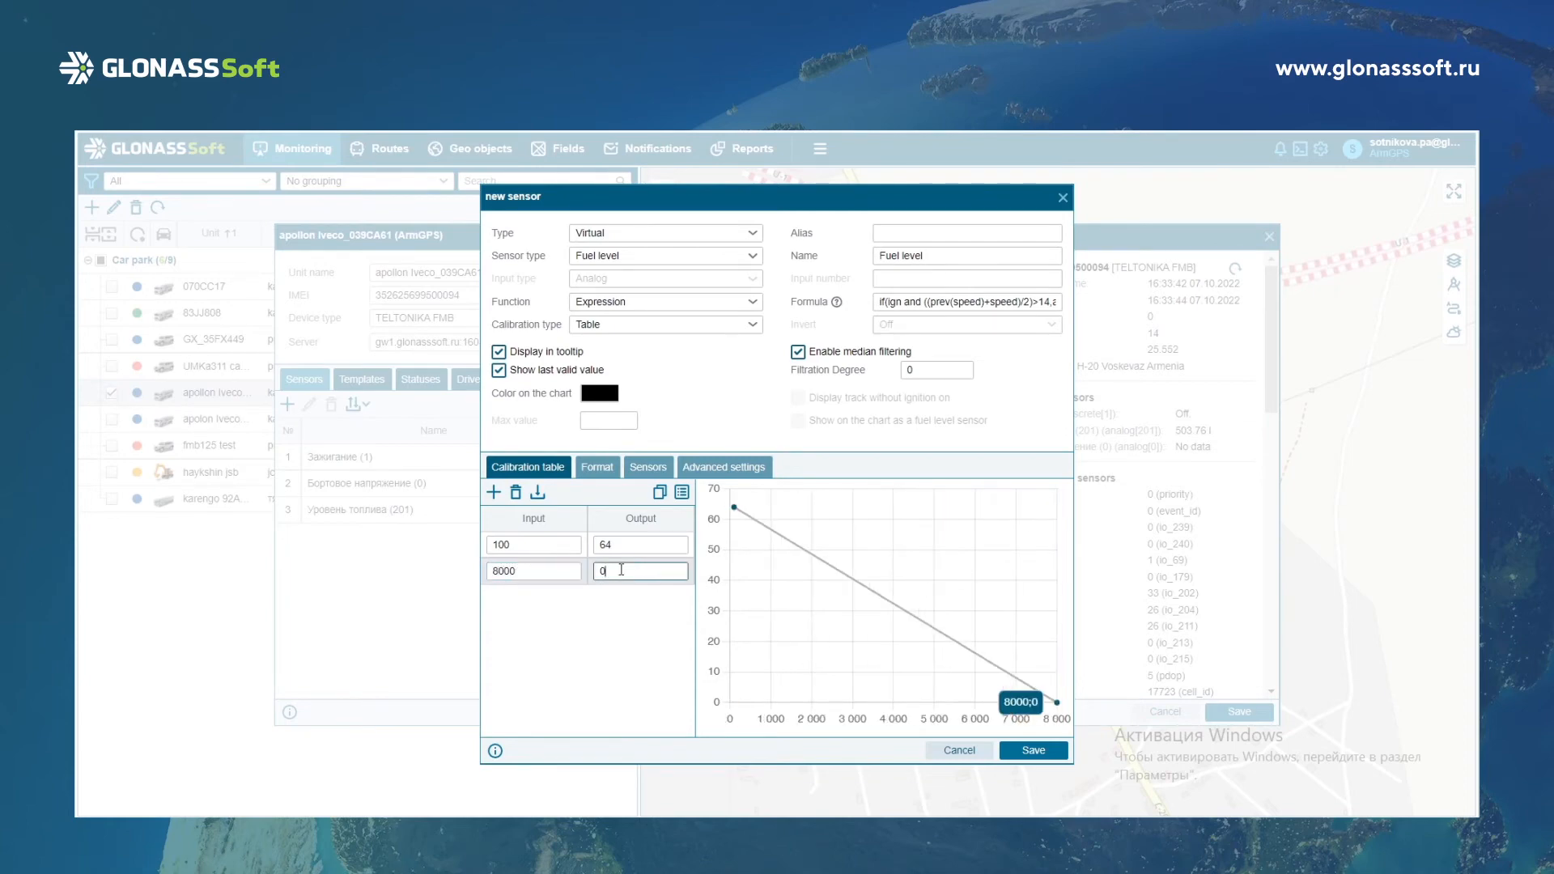
click(645, 624)
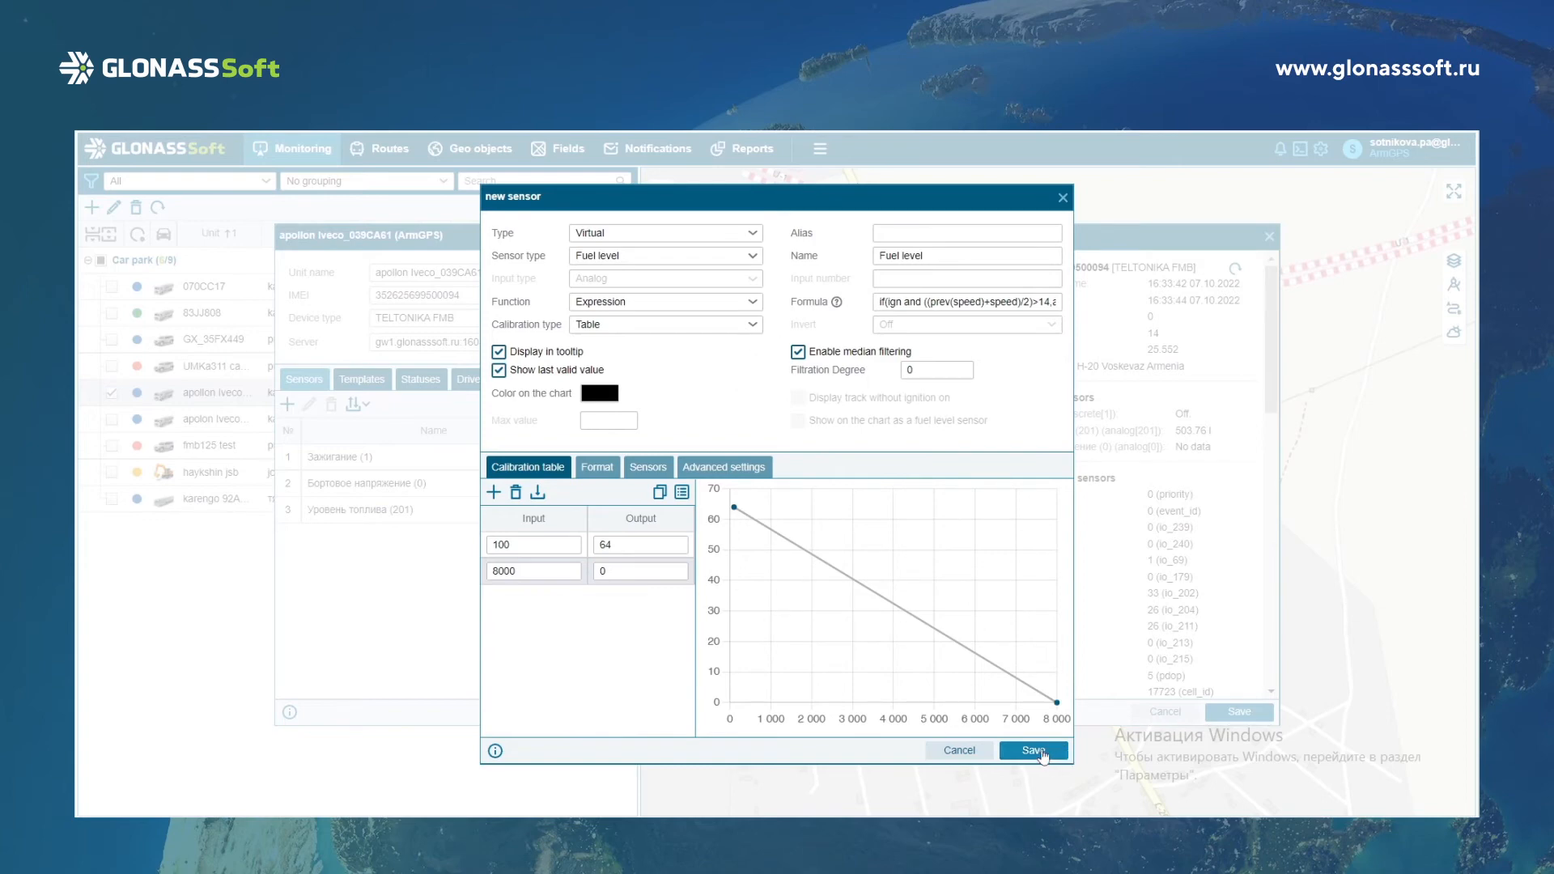
click(1042, 756)
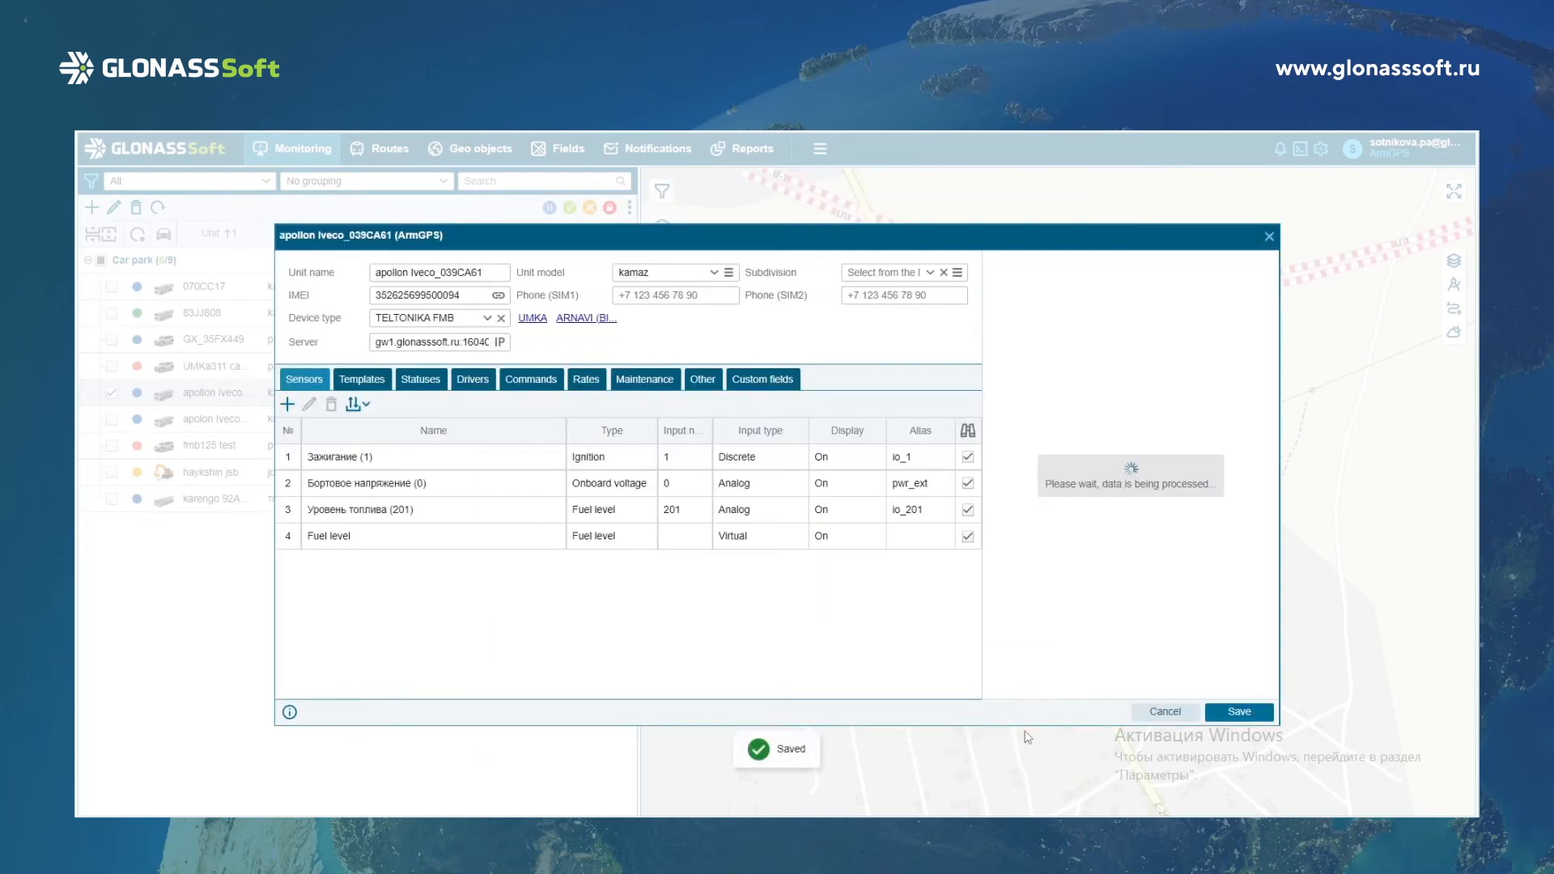
Select the virtual Fuel level sensor in the sensor list and open the unit's event templates.
click(346, 538)
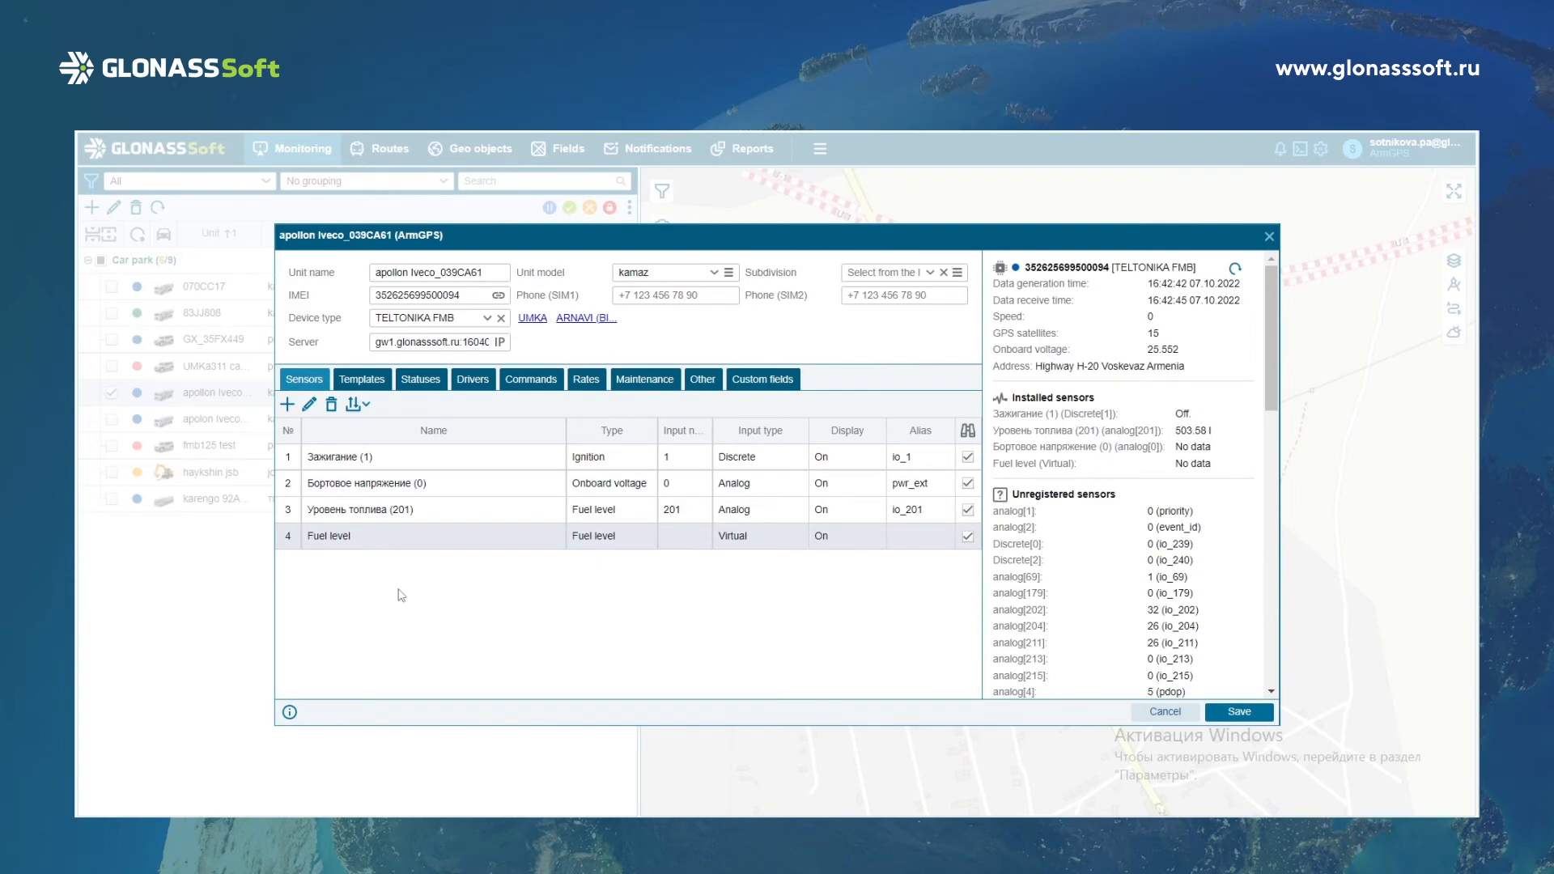
click(346, 384)
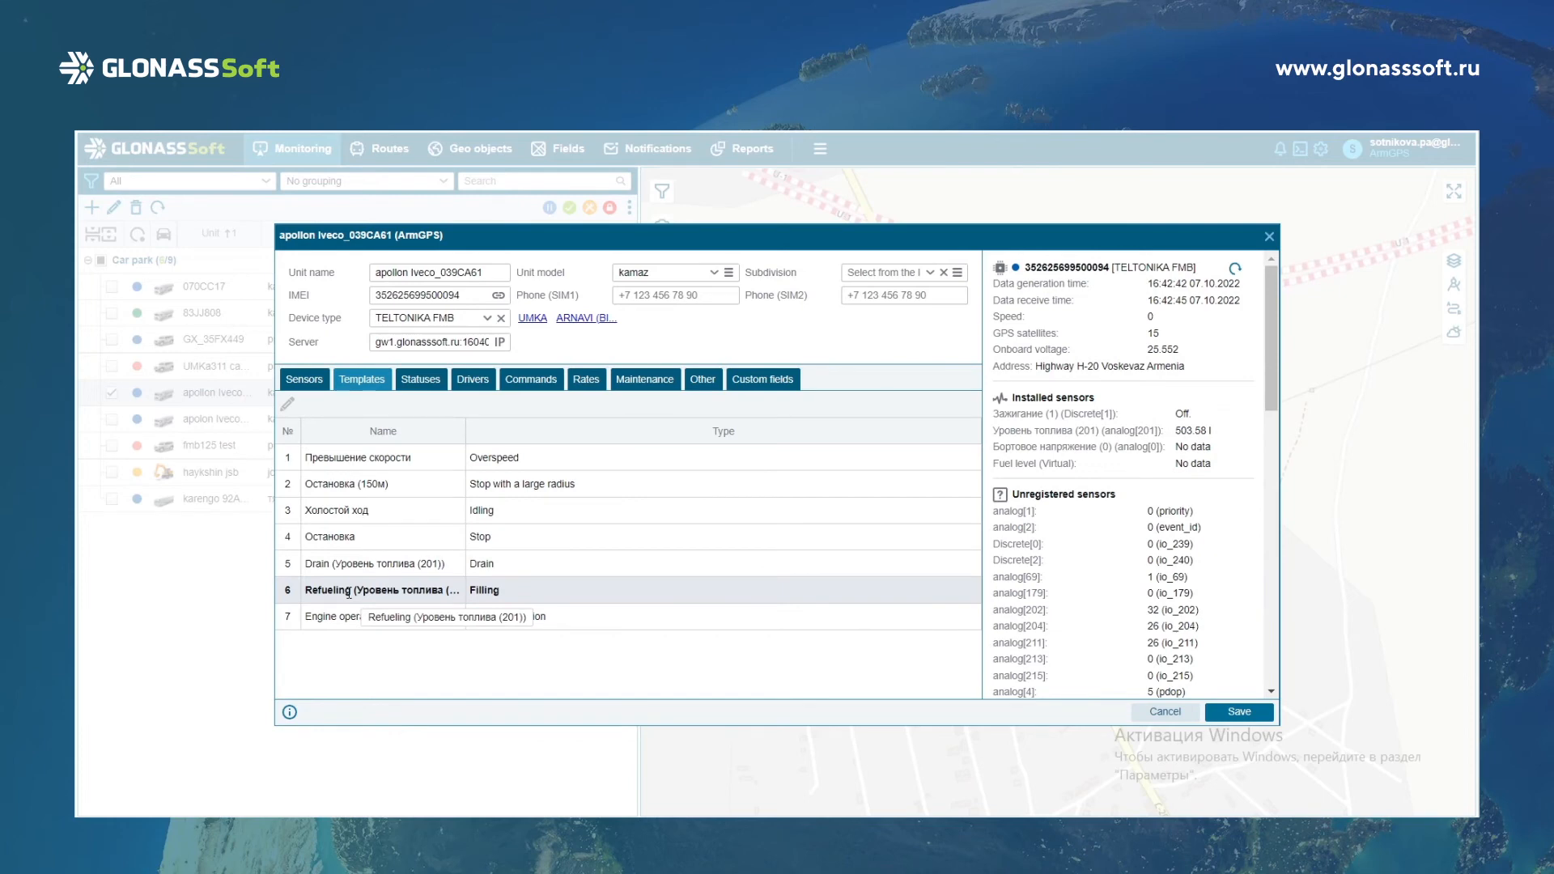
Open the Refueling template of the 201 fuel level sensor for editing.
click(828, 560)
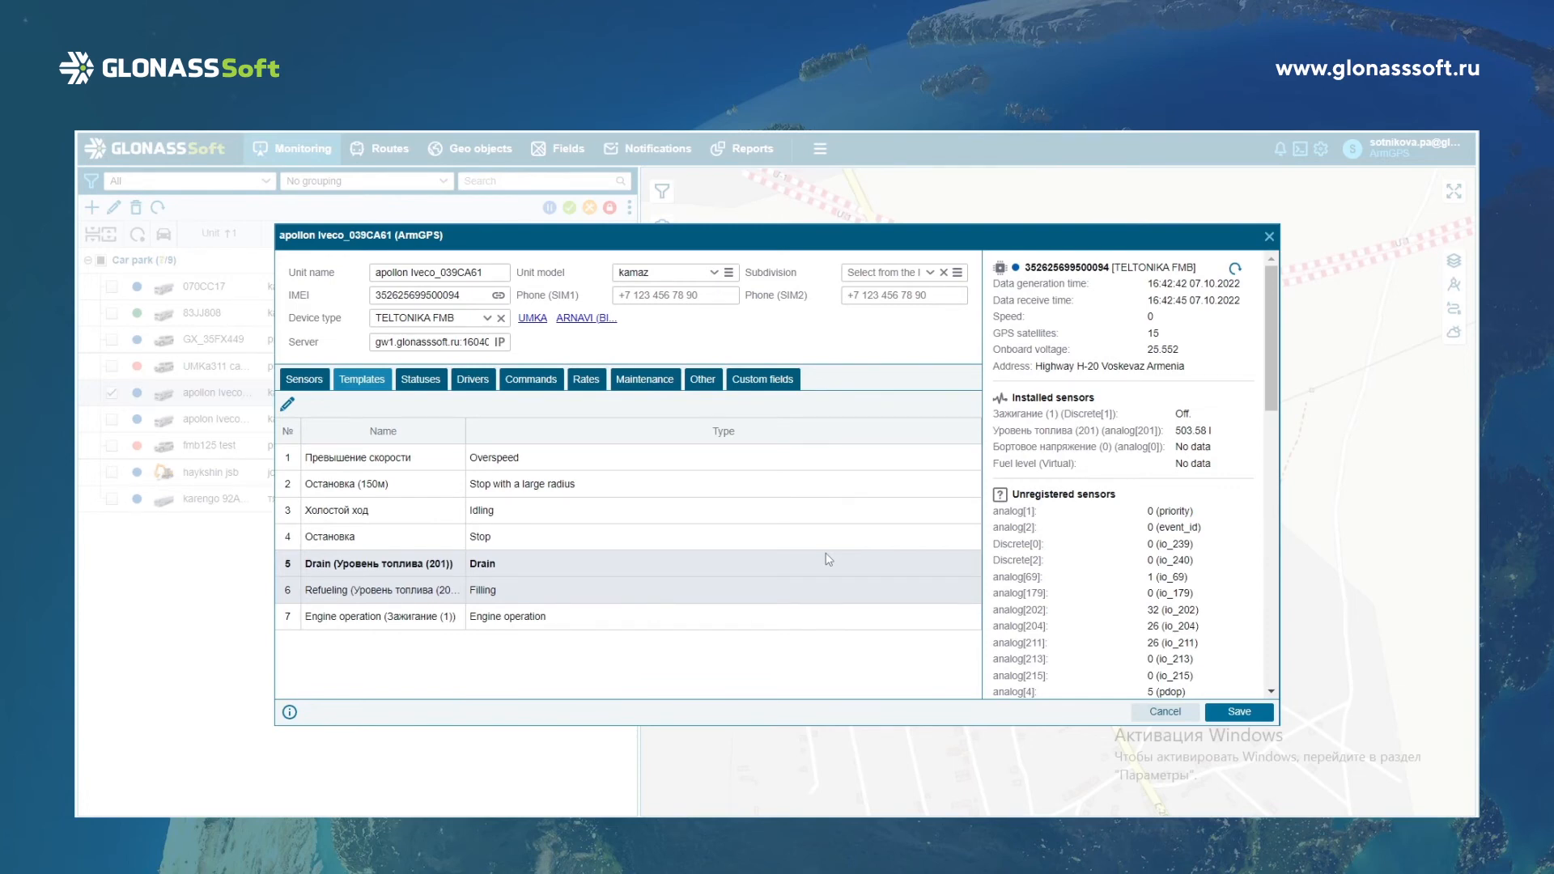
click(828, 542)
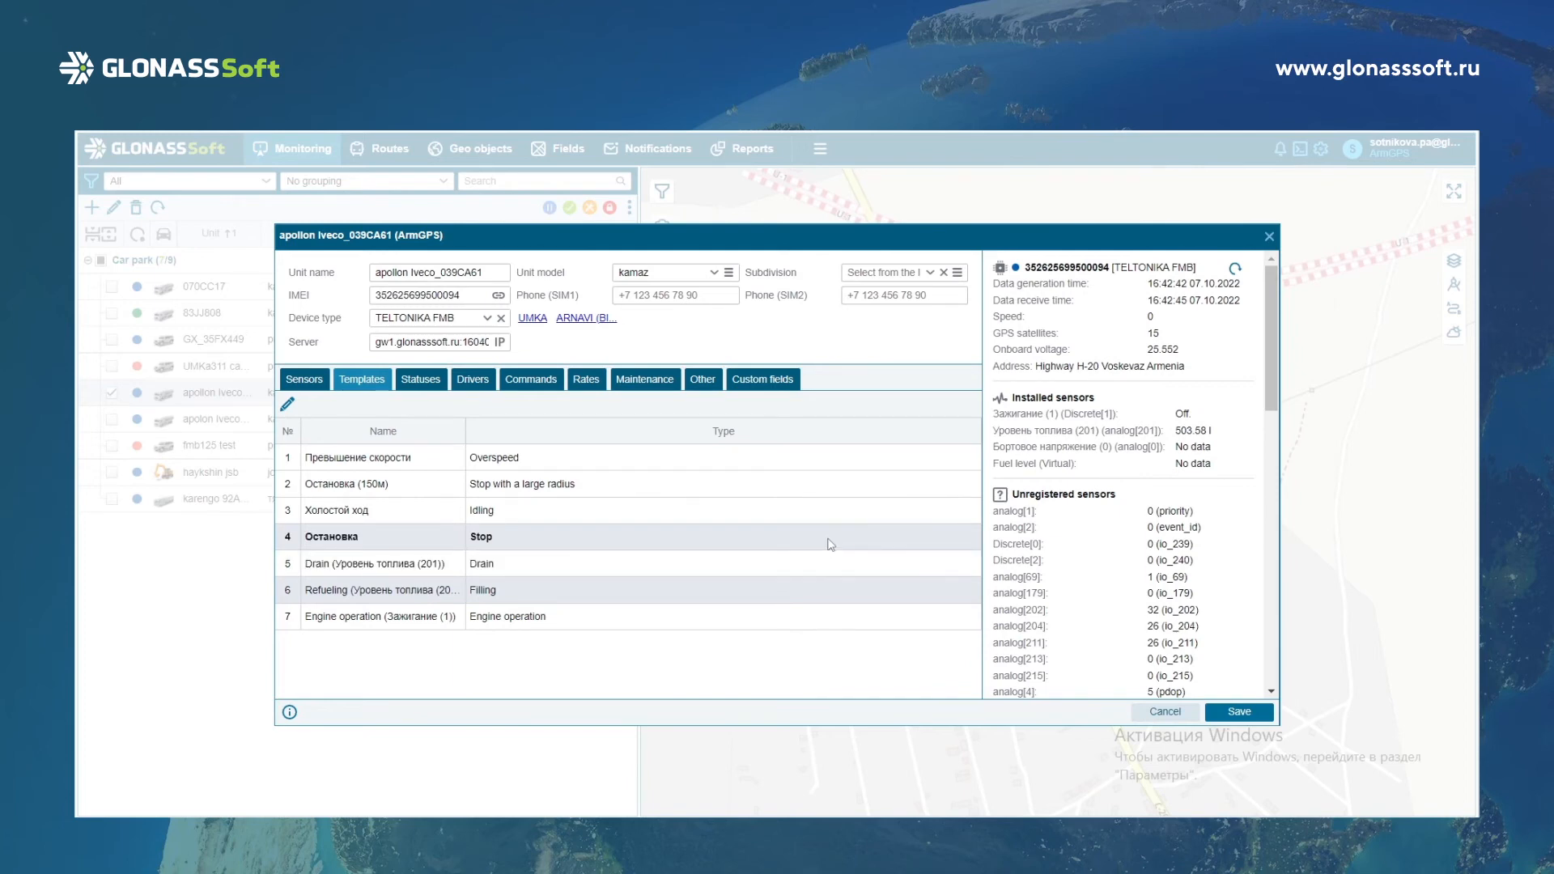
click(417, 615)
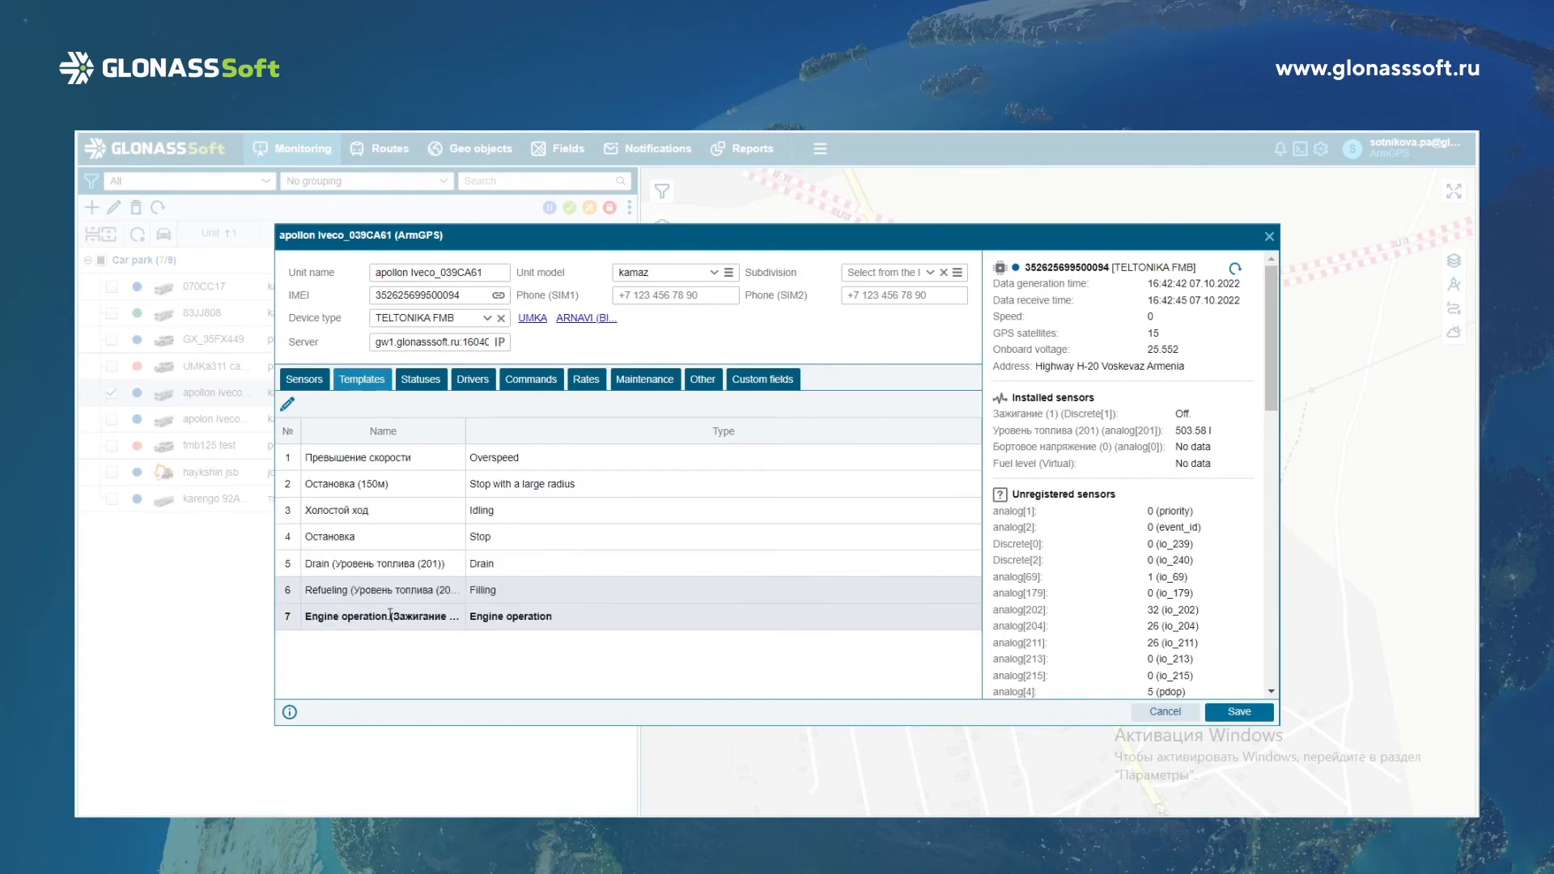
click(375, 587)
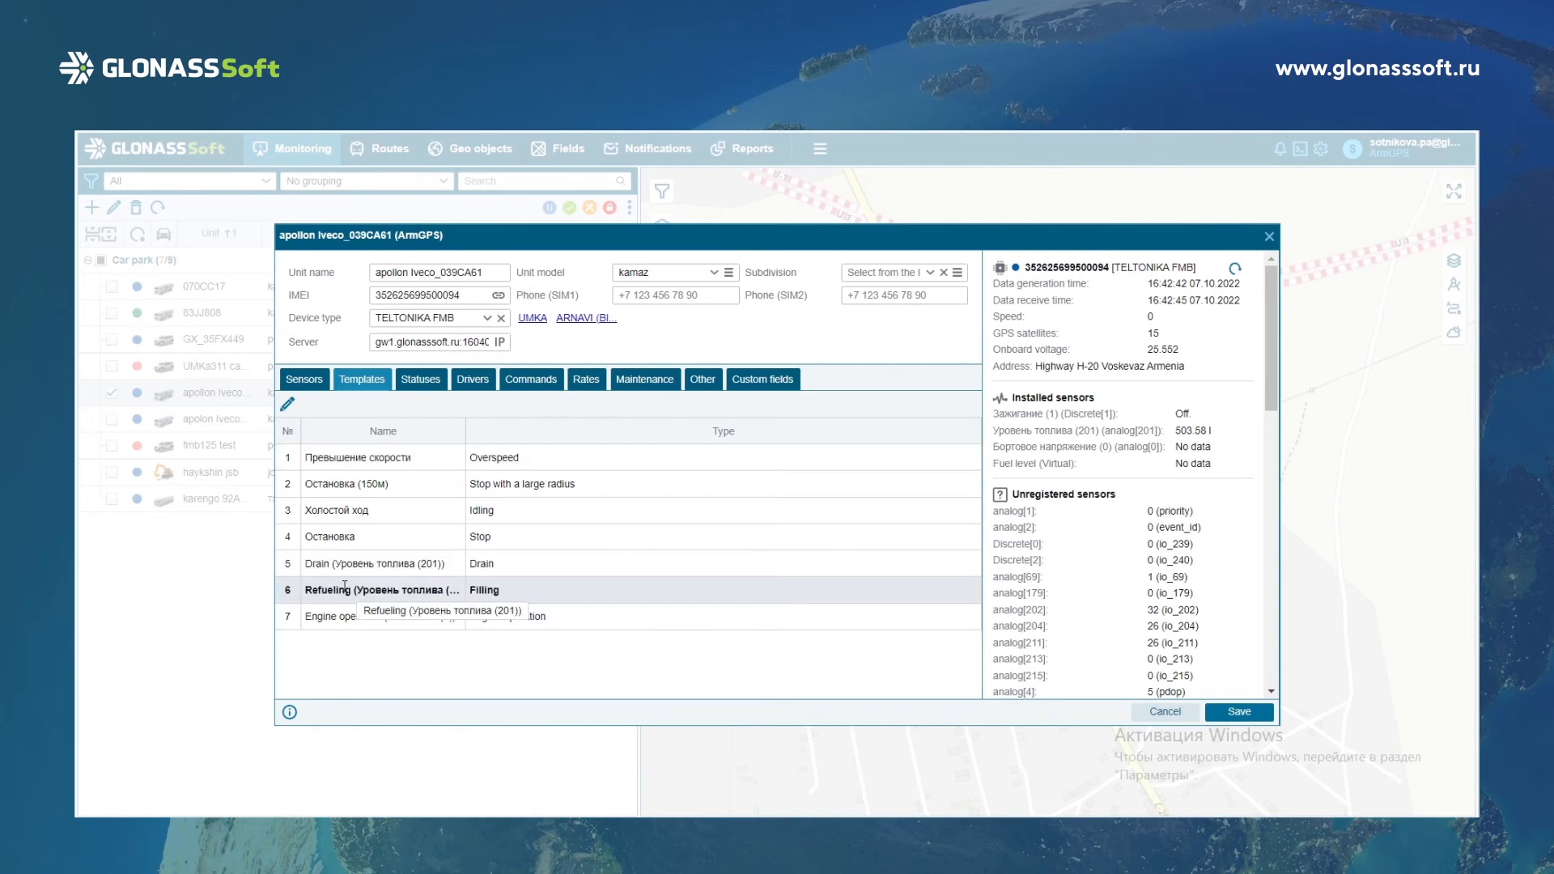
double_click(345, 587)
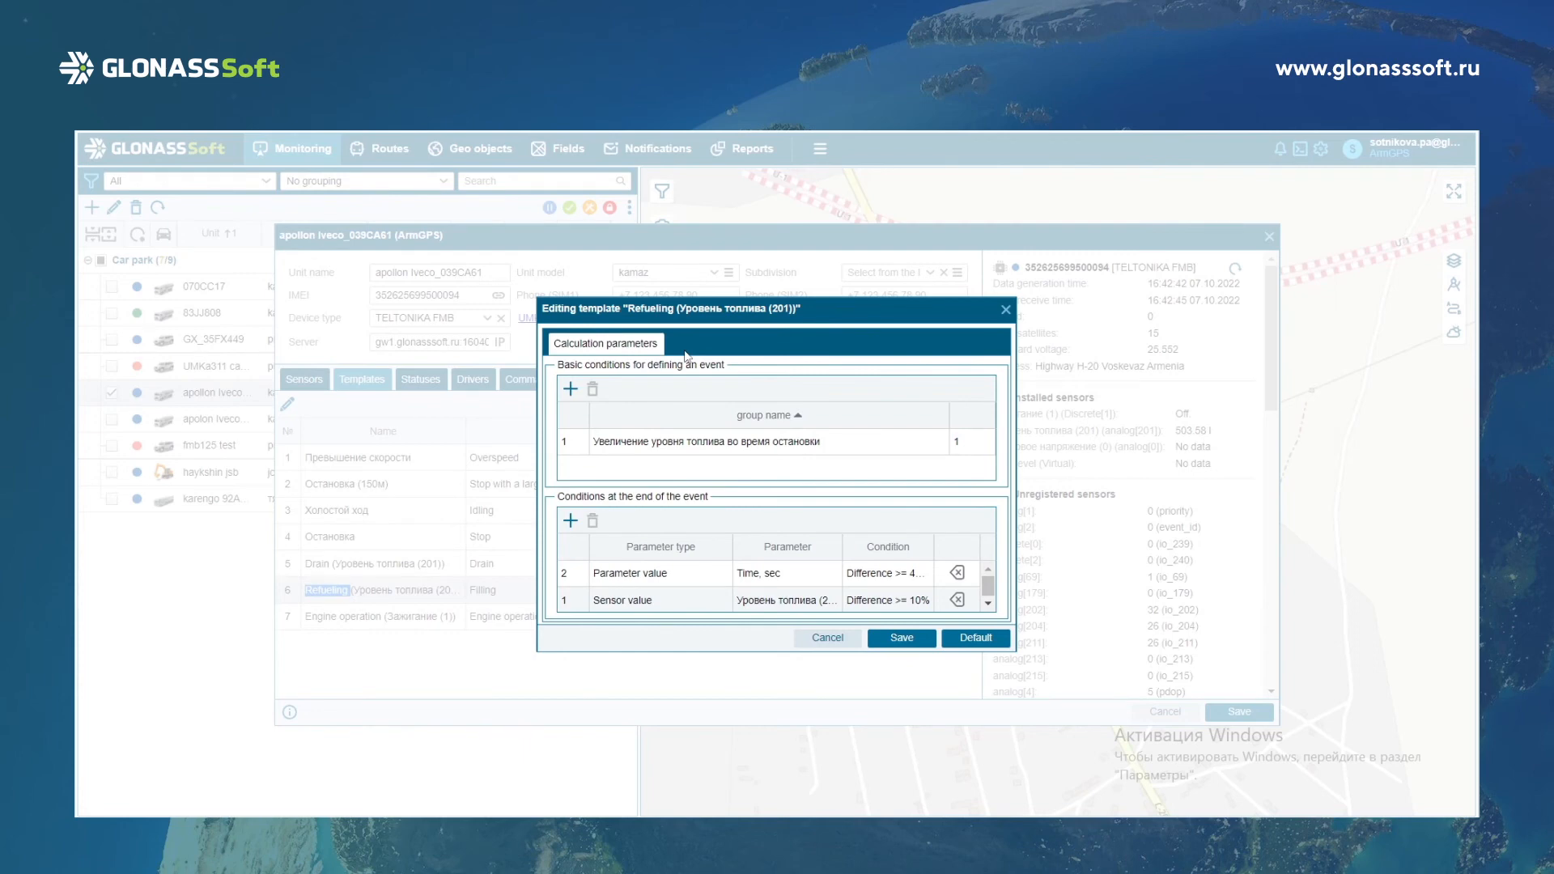
Set the time parameter's condition at the end of the event to a difference of >= 1 in units of measurement.
click(701, 573)
click(888, 573)
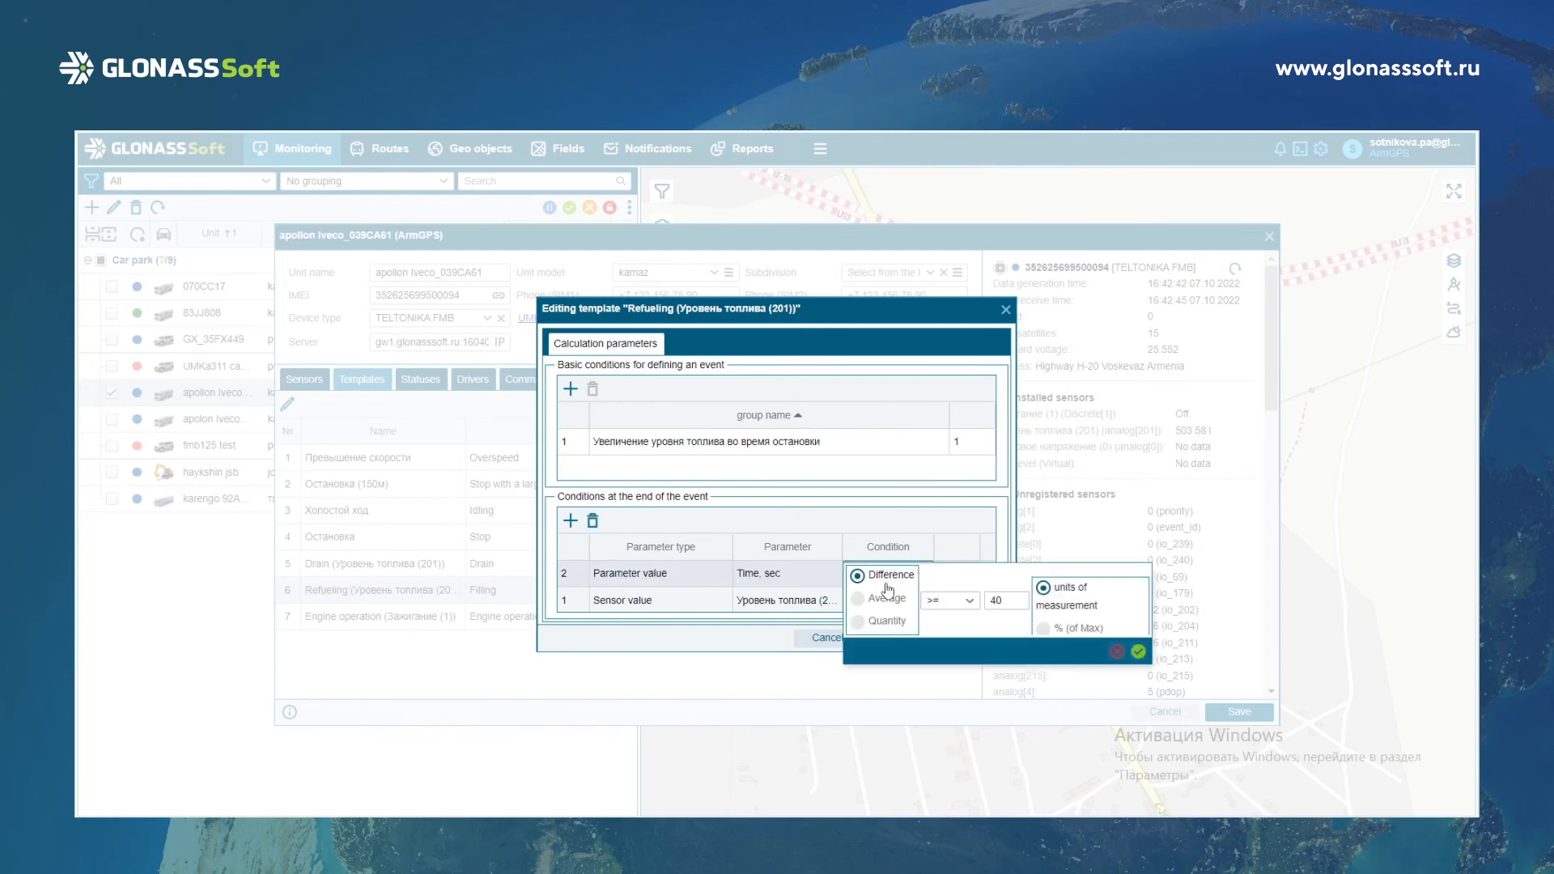
click(1020, 601)
key(BackSpace)
text(1)
click(1137, 651)
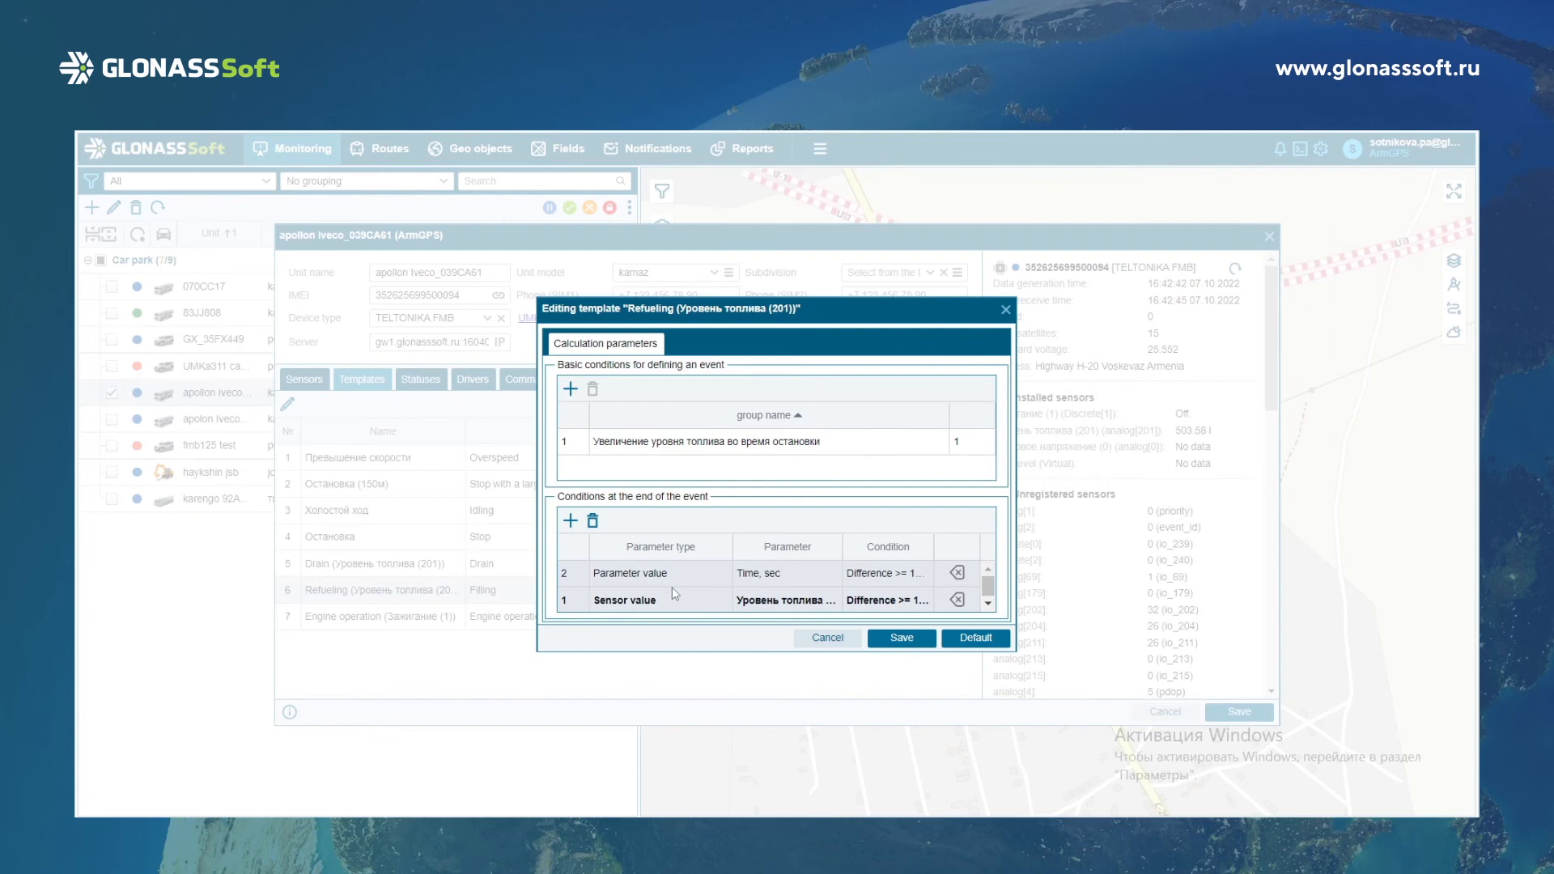
Examine the defining conditions of the fuel-level-increase-while-stopped group, accept them, and save the Refueling template.
click(840, 583)
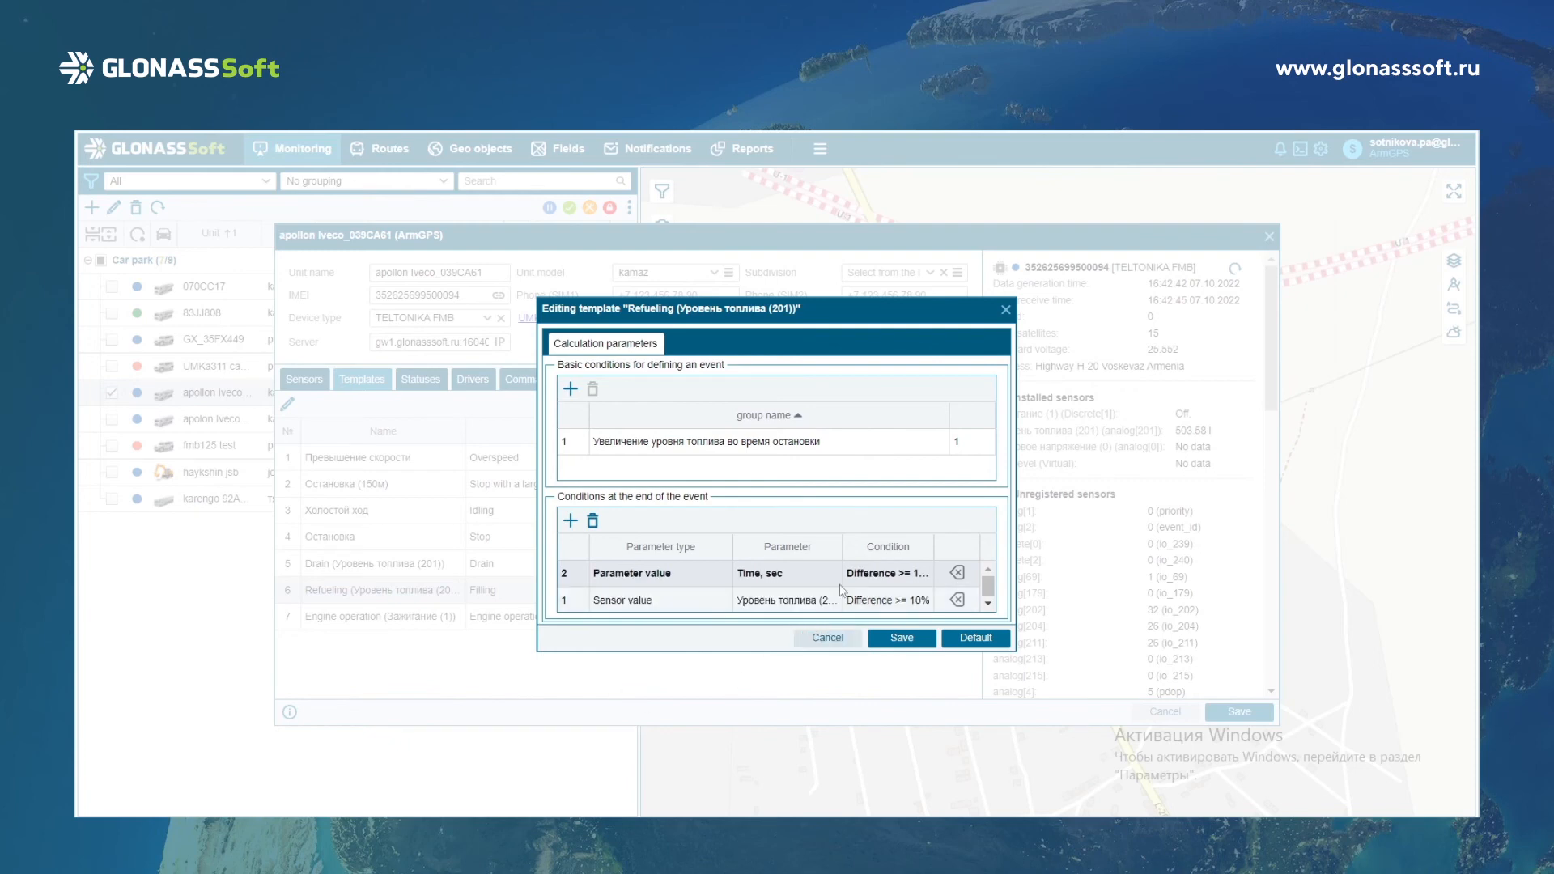
click(838, 602)
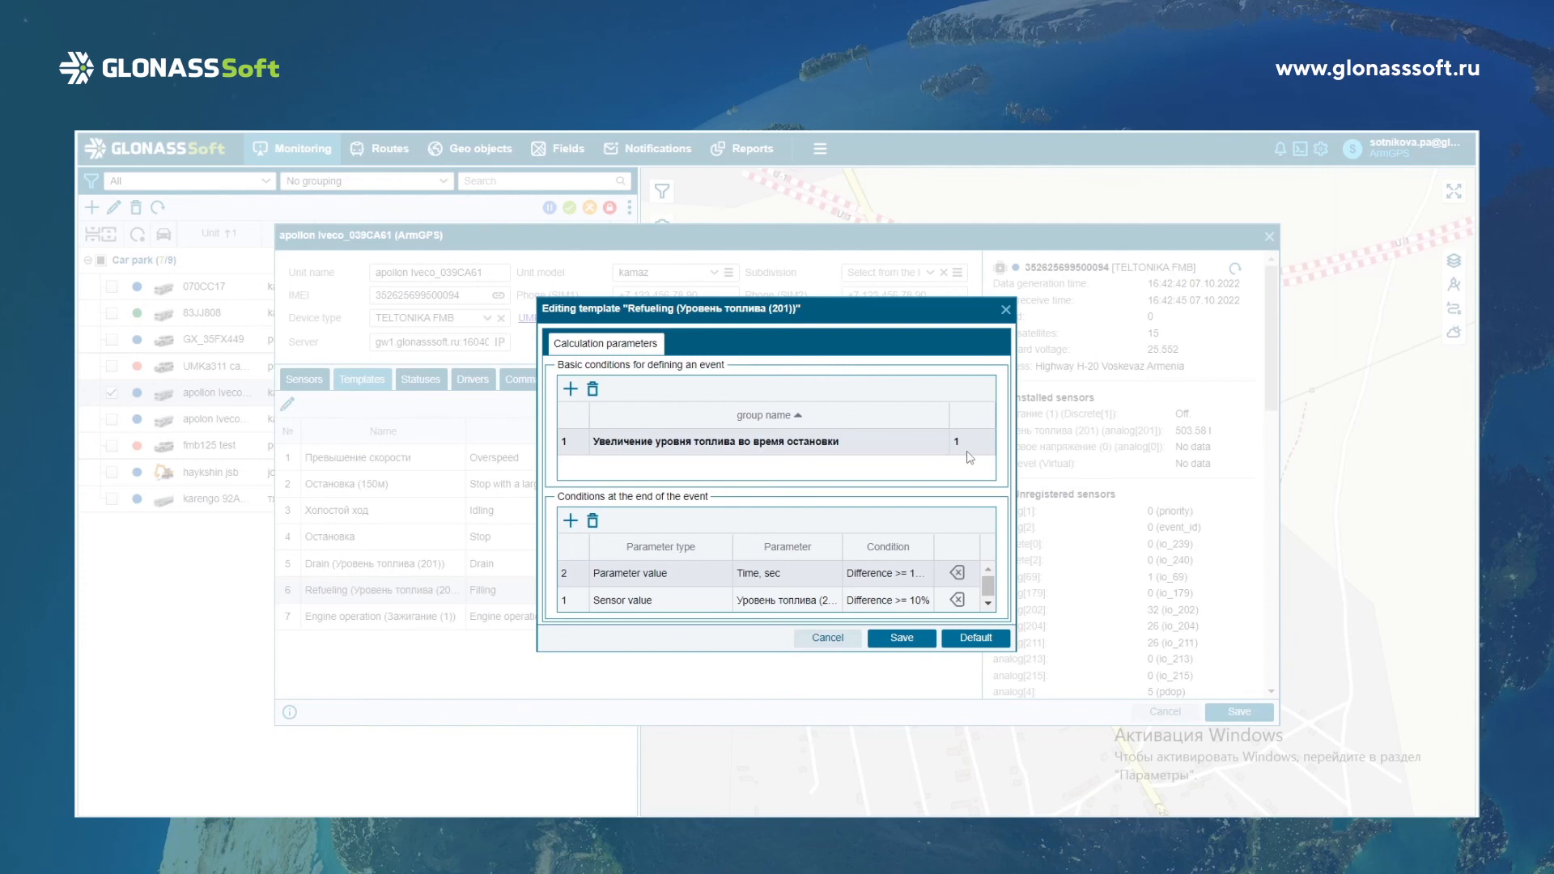
click(967, 449)
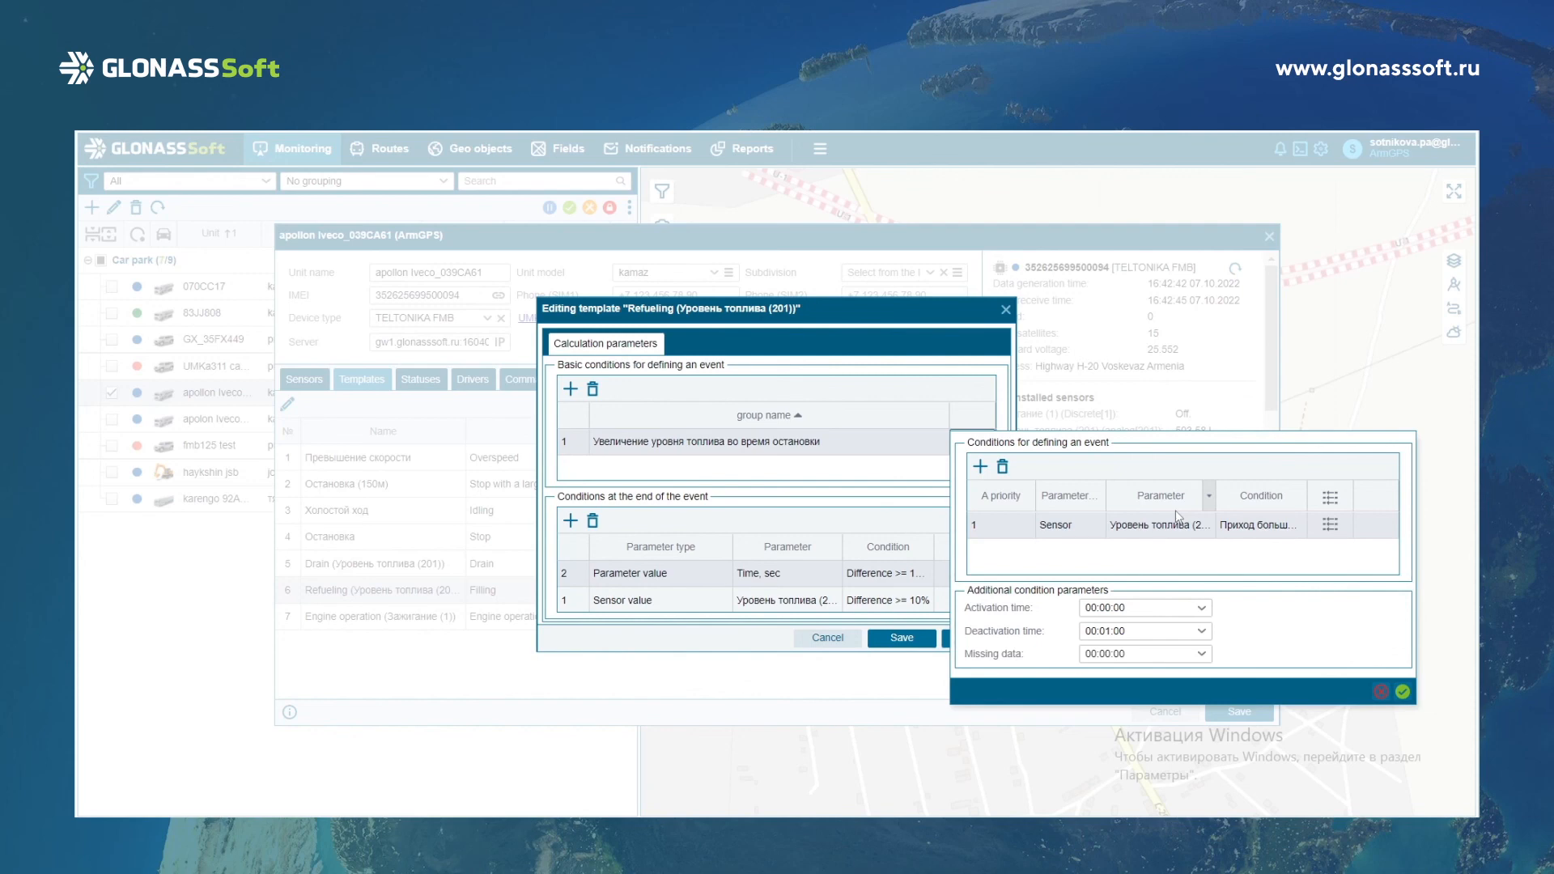
click(1403, 691)
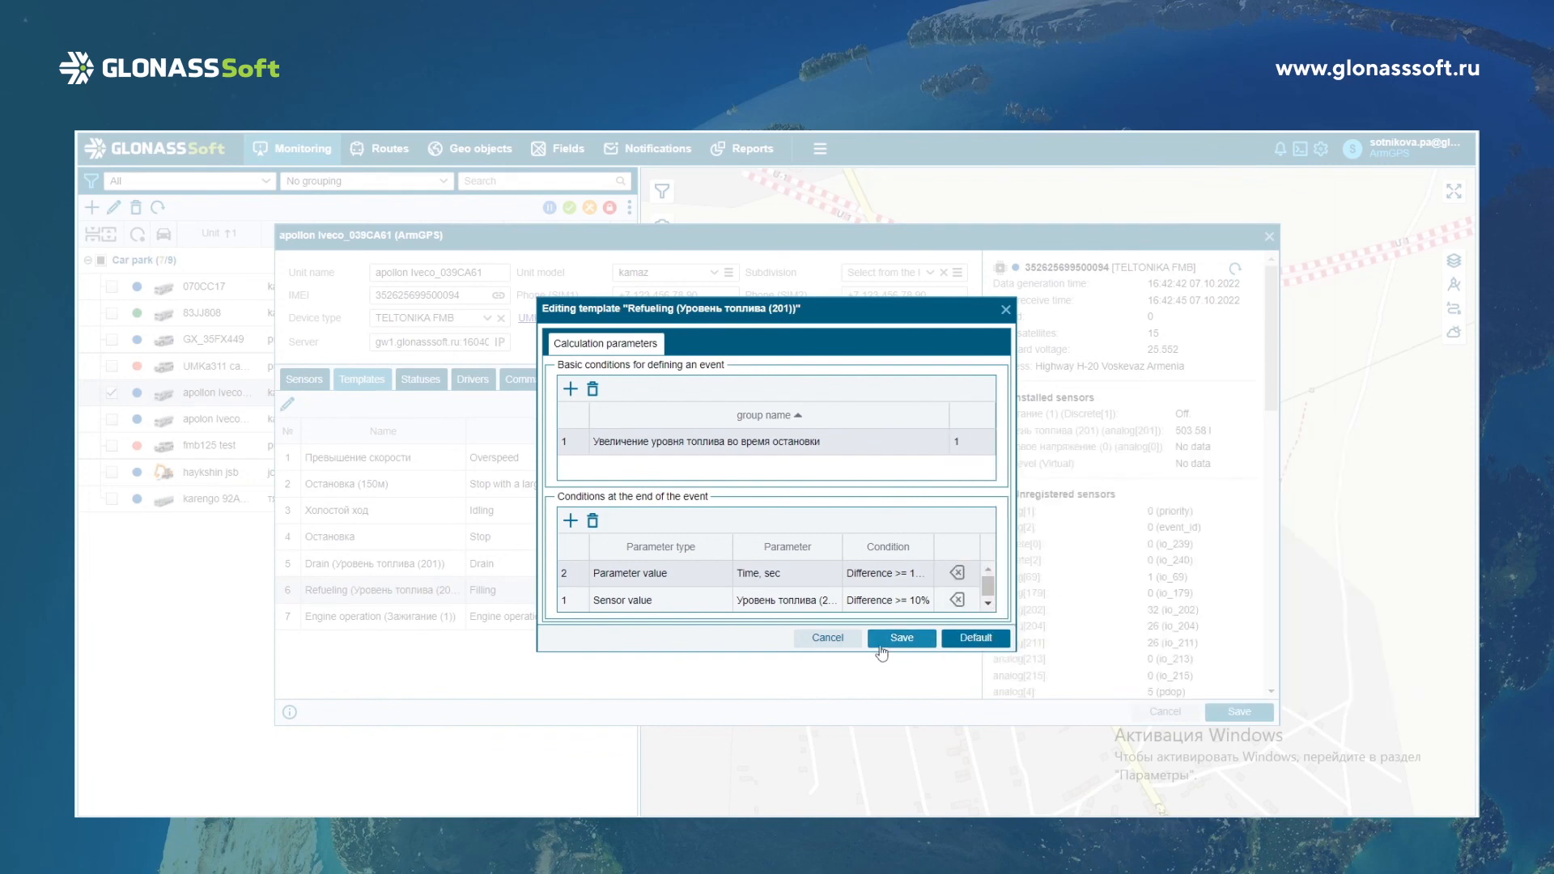
click(907, 641)
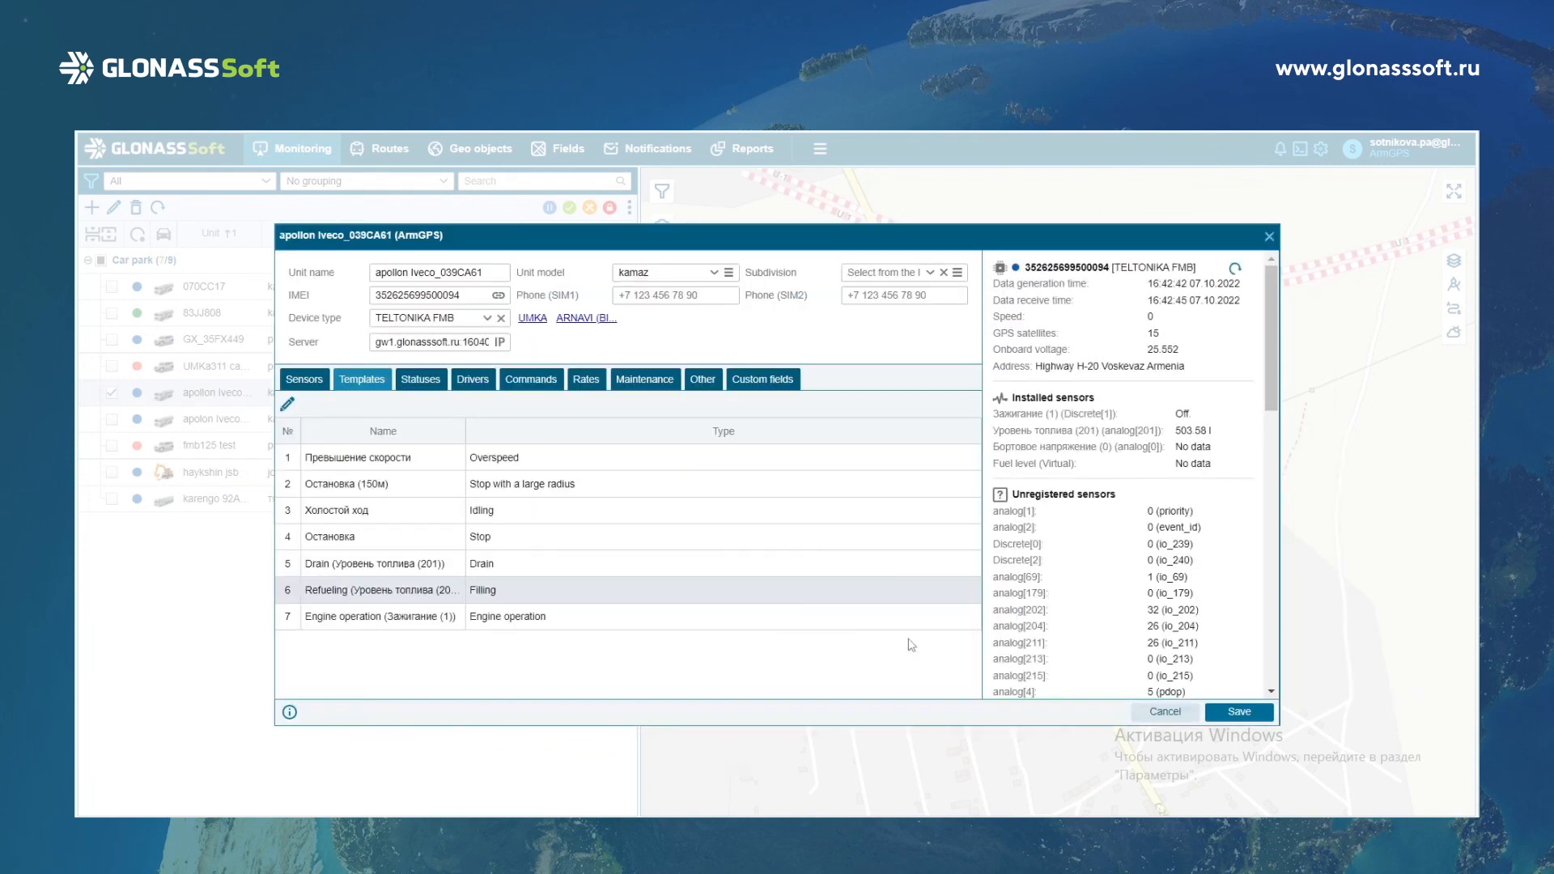